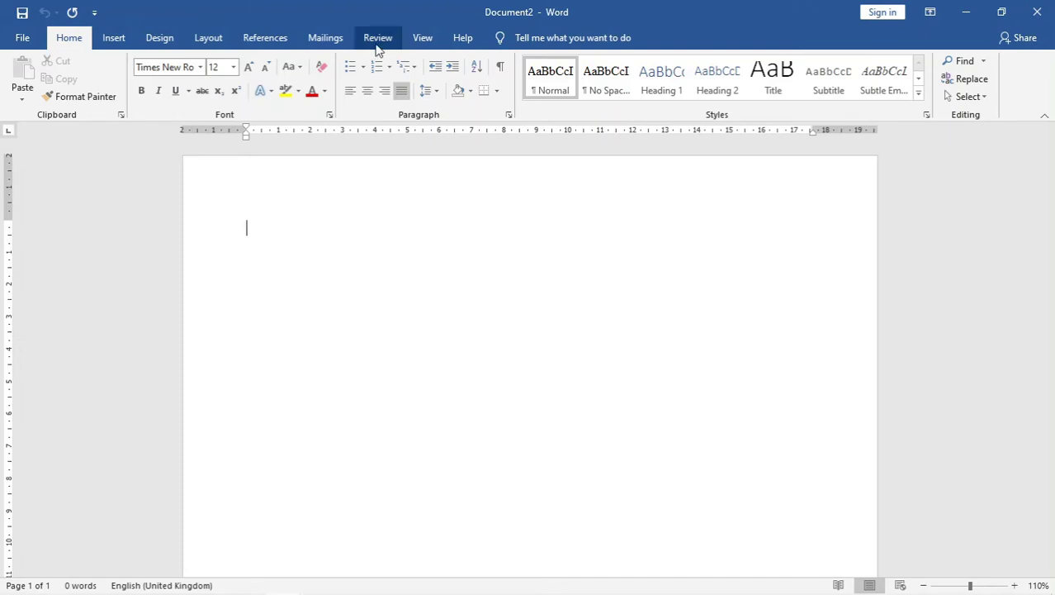
- Set the document's paper size to Letter 8.5 x 11 in in the page setup
{"action": "left_click", "coordinate": [202, 41]}
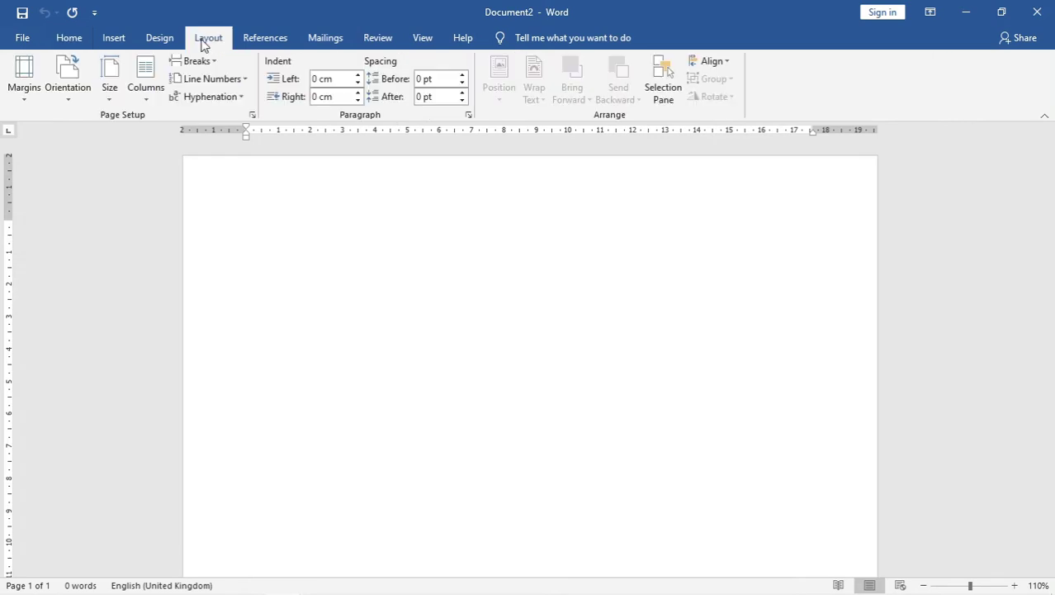
{"action": "left_click", "coordinate": [252, 115]}
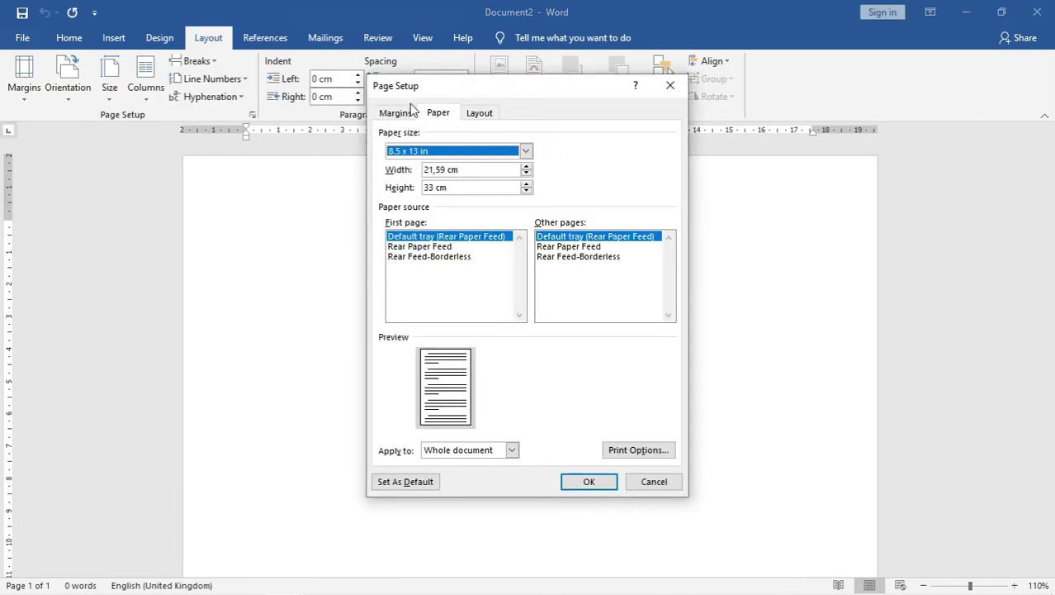
{"action": "left_click", "coordinate": [411, 151]}
{"action": "scroll", "coordinate": [438, 198], "scroll_direction": "up", "scroll_amount": 5}
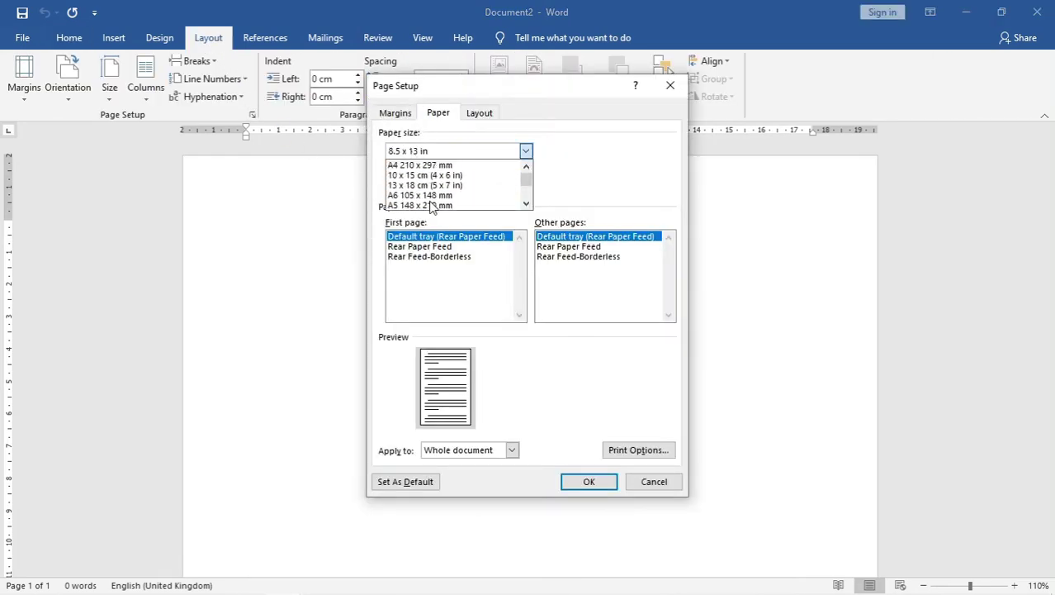
{"action": "scroll", "coordinate": [426, 188], "scroll_direction": "down", "scroll_amount": 5}
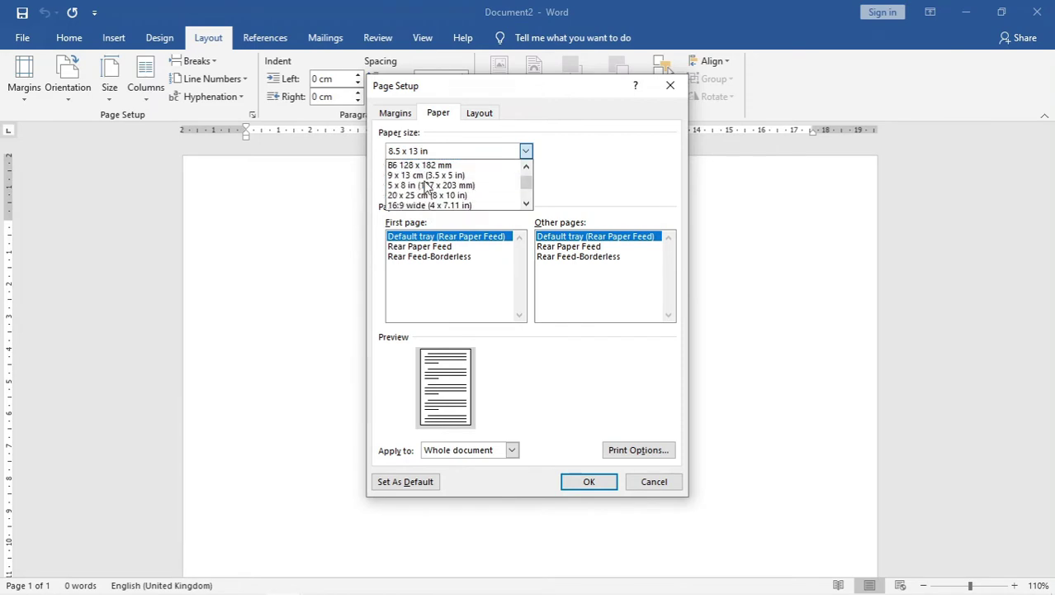
{"action": "scroll", "coordinate": [425, 188], "scroll_direction": "down", "scroll_amount": 1}
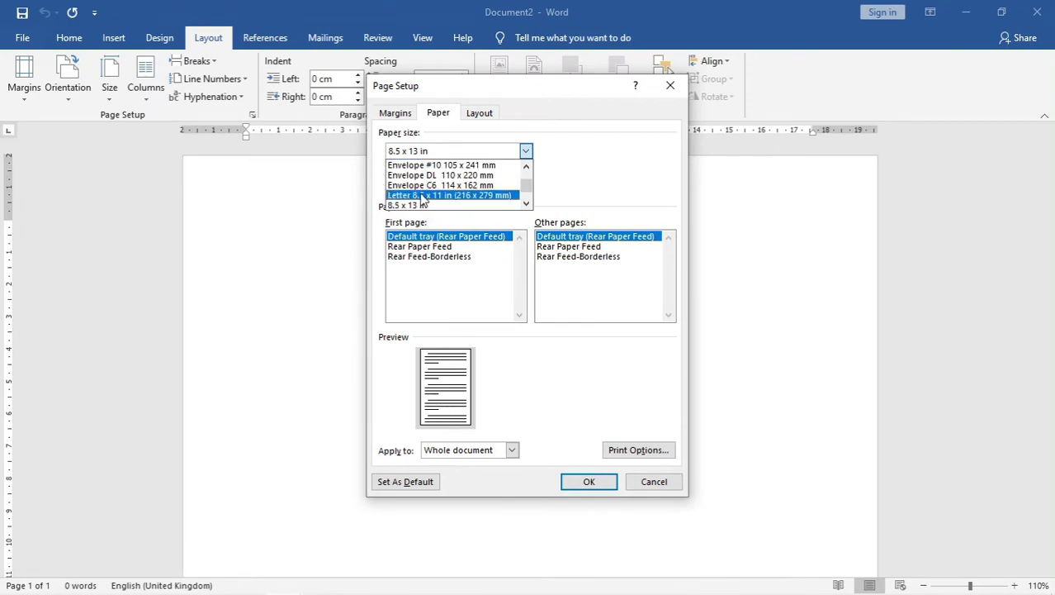
{"action": "left_click", "coordinate": [423, 199]}
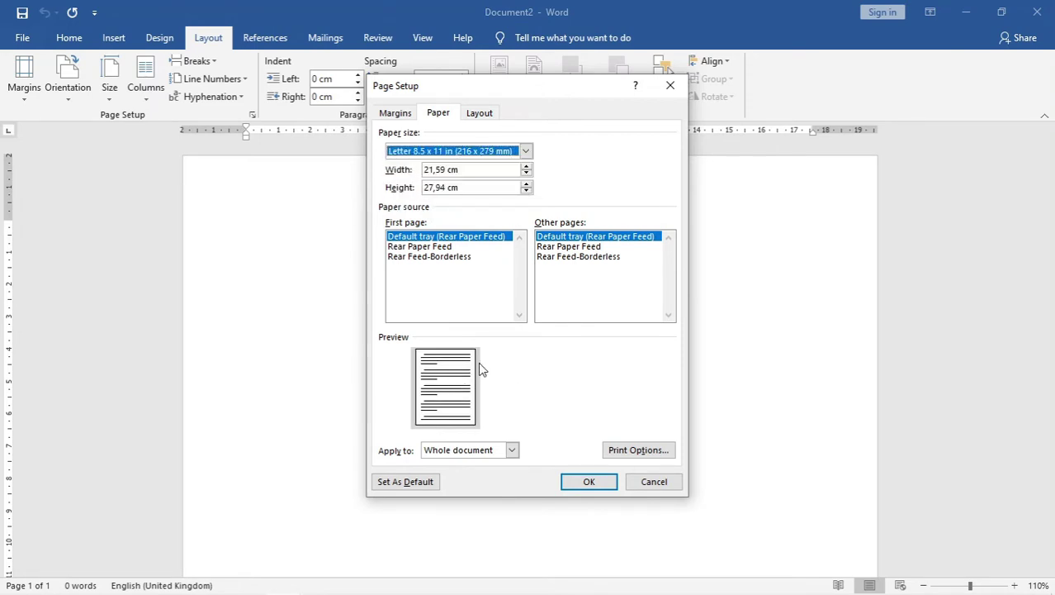
- Set the page margins to 4 cm top, 3 cm bottom, 4 cm left and 3 cm right, and apply the page setup
{"action": "left_click", "coordinate": [394, 114]}
{"action": "key", "text": "Tab"}
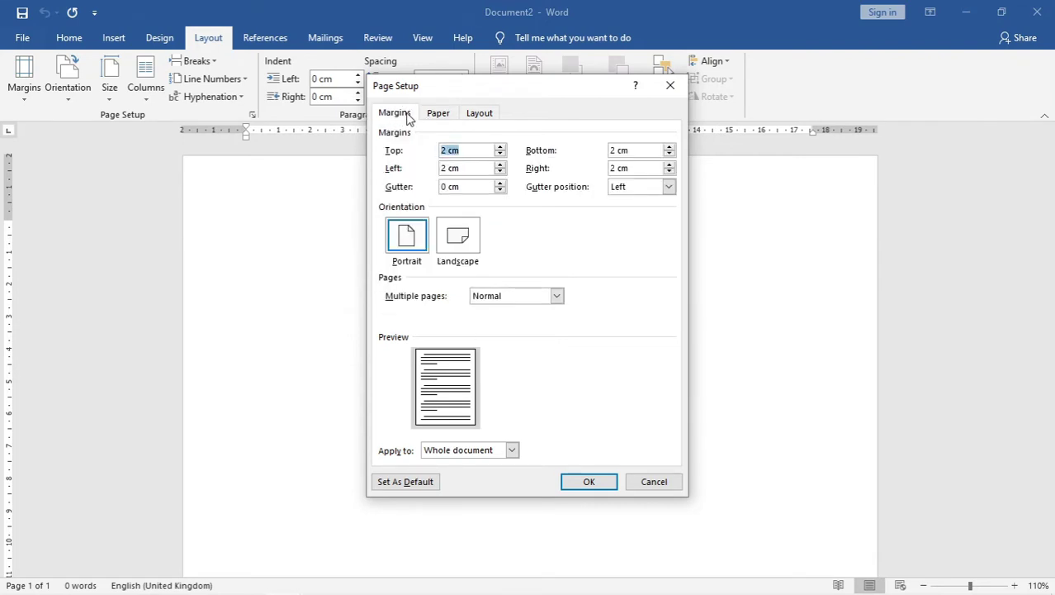
{"action": "type", "text": "4"}
{"action": "key", "text": "Tab"}
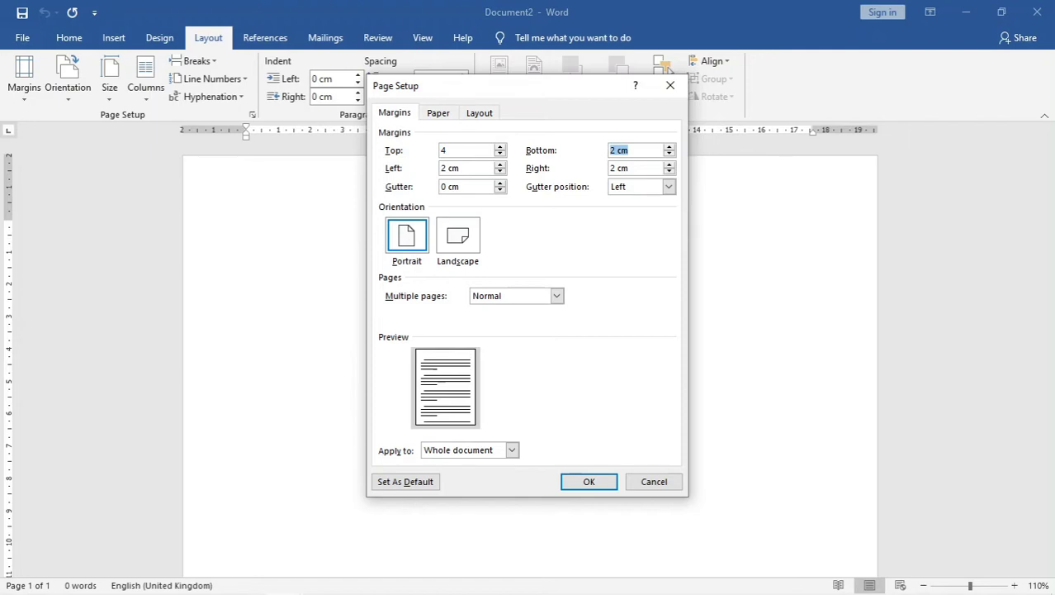
{"action": "type", "text": "3"}
{"action": "key", "text": "Tab"}
{"action": "type", "text": "4"}
{"action": "key", "text": "Tab"}
{"action": "type", "text": "3"}
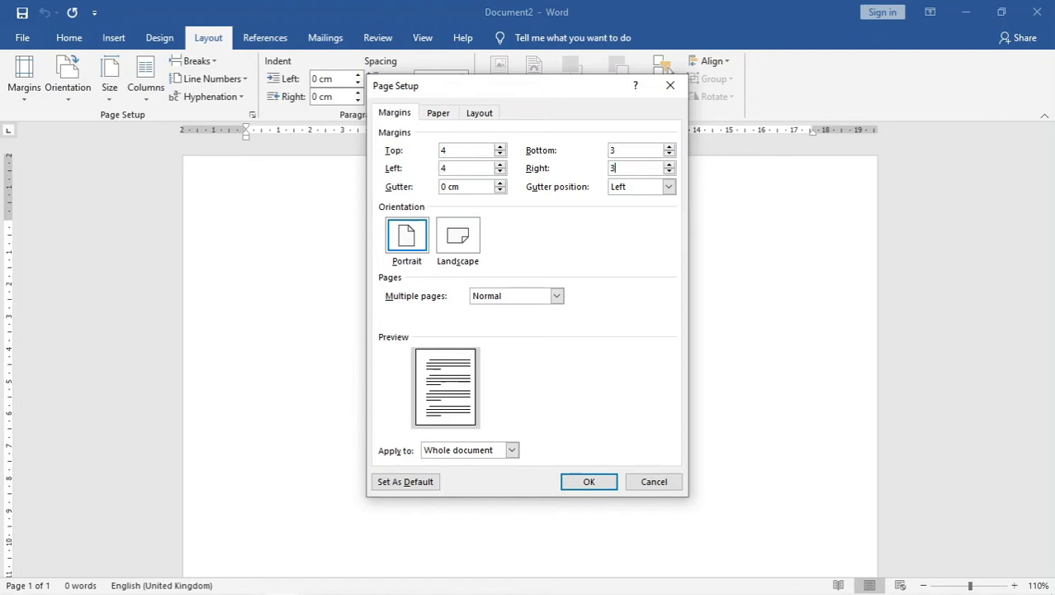
{"action": "left_click", "coordinate": [587, 483]}
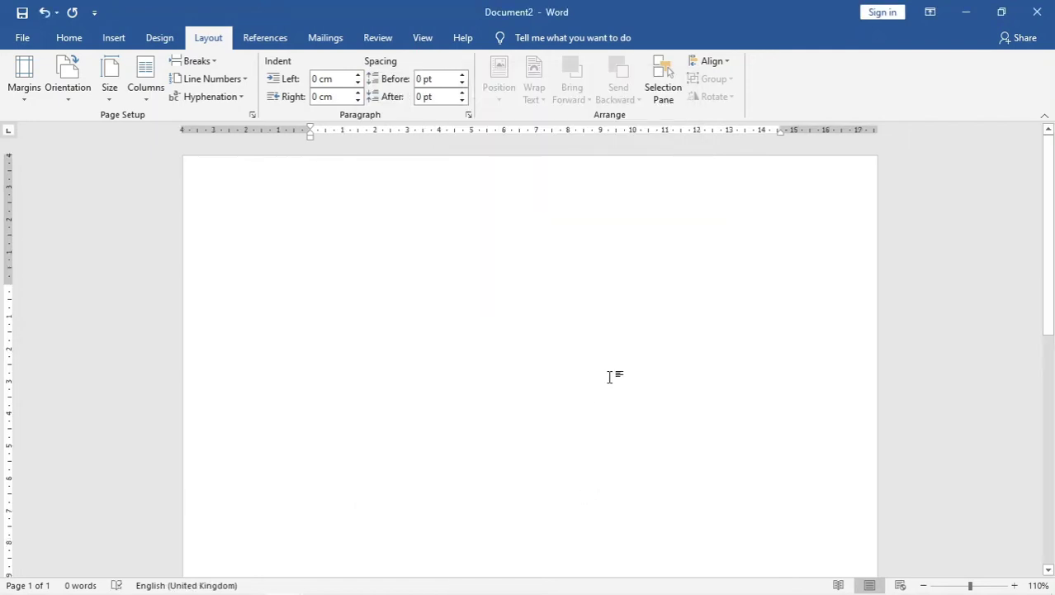
{"action": "scroll", "coordinate": [610, 405], "scroll_direction": "down", "scroll_amount": 6, "text": "ctrl"}
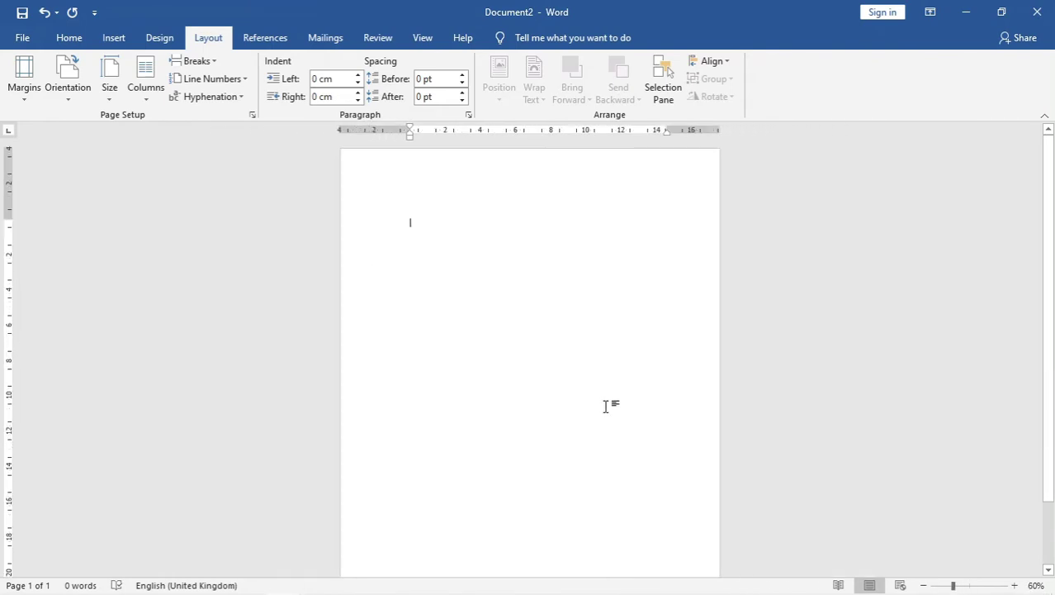
{"action": "scroll", "coordinate": [604, 406], "scroll_direction": "down", "scroll_amount": 1, "text": "ctrl"}
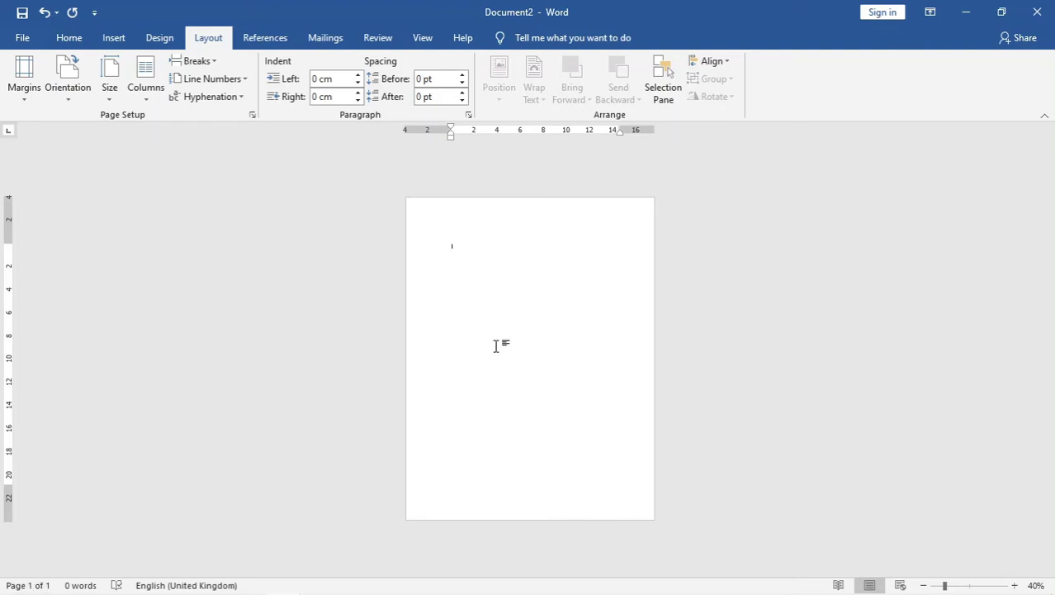
{"action": "scroll", "coordinate": [497, 346], "scroll_direction": "up", "scroll_amount": 10, "text": "ctrl"}
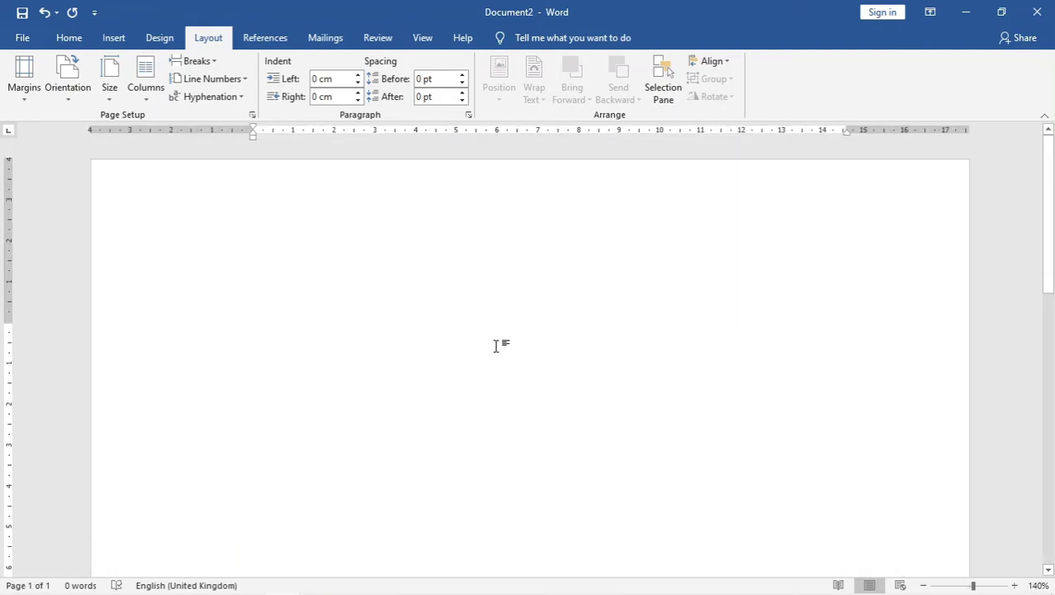
{"action": "scroll", "coordinate": [496, 347], "scroll_direction": "down", "scroll_amount": 3, "text": "ctrl"}
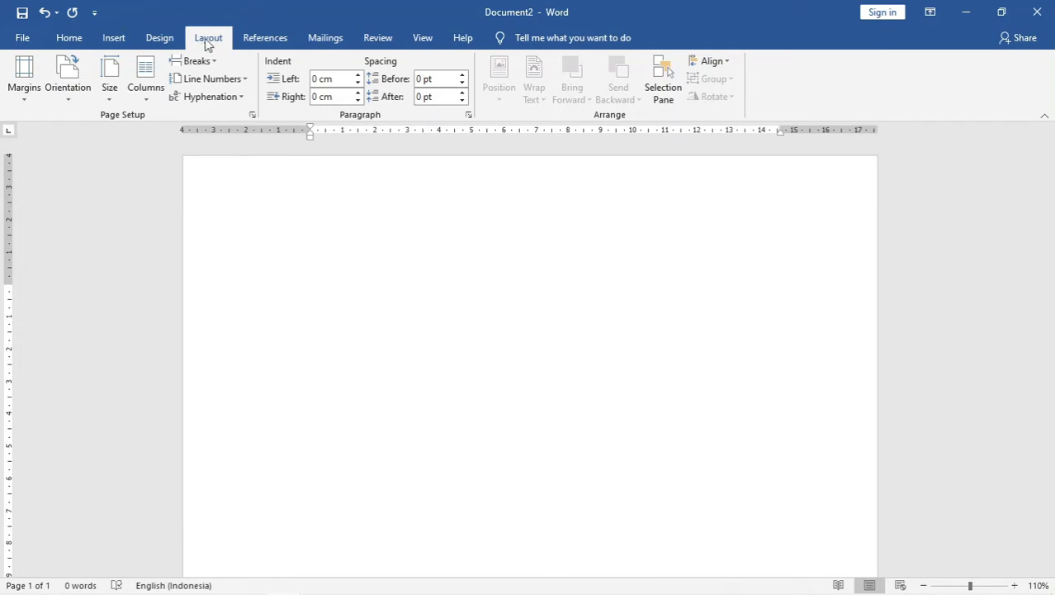
{"action": "left_click", "coordinate": [211, 63]}
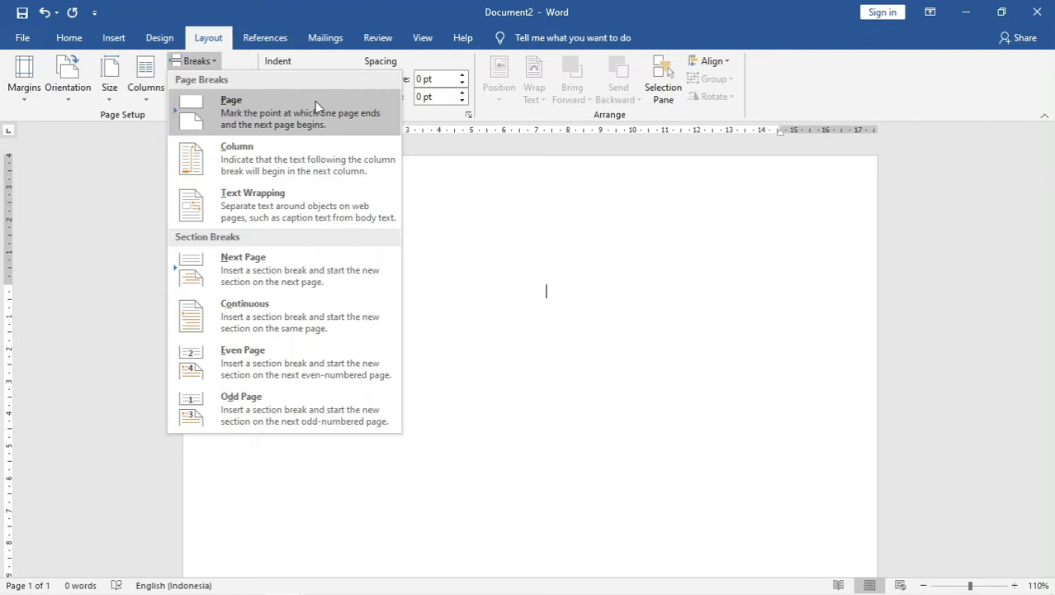
{"action": "left_click", "coordinate": [619, 332]}
{"action": "left_click", "coordinate": [238, 289]}
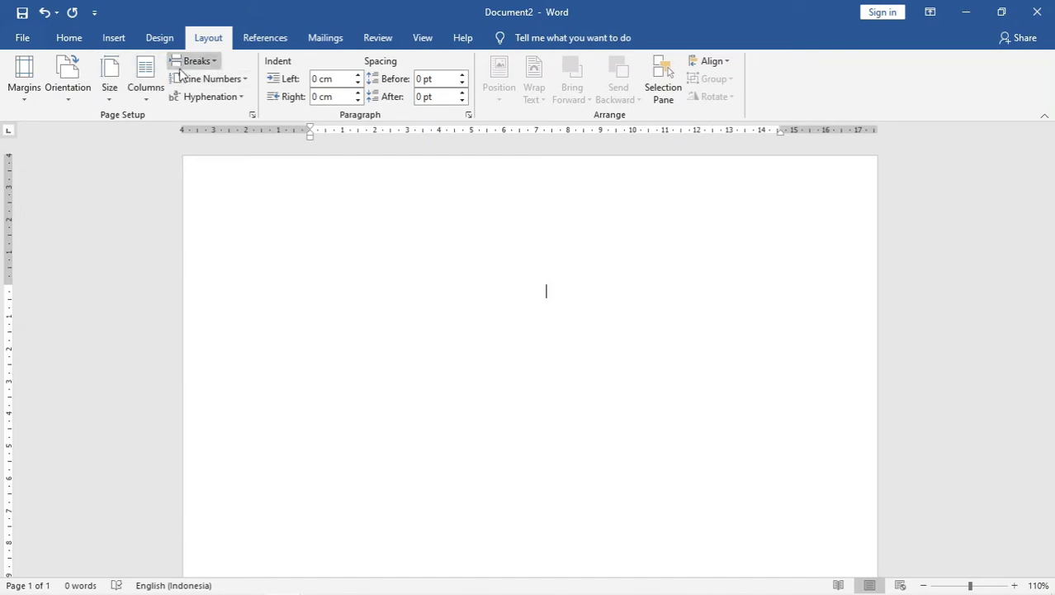
{"action": "left_click", "coordinate": [214, 66]}
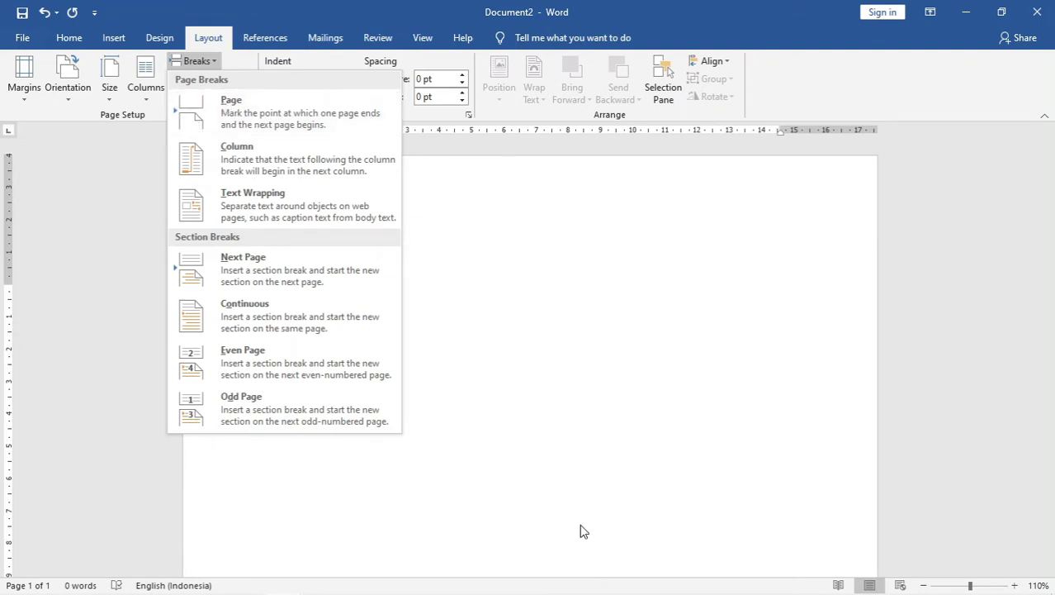
{"action": "left_click", "coordinate": [623, 402]}
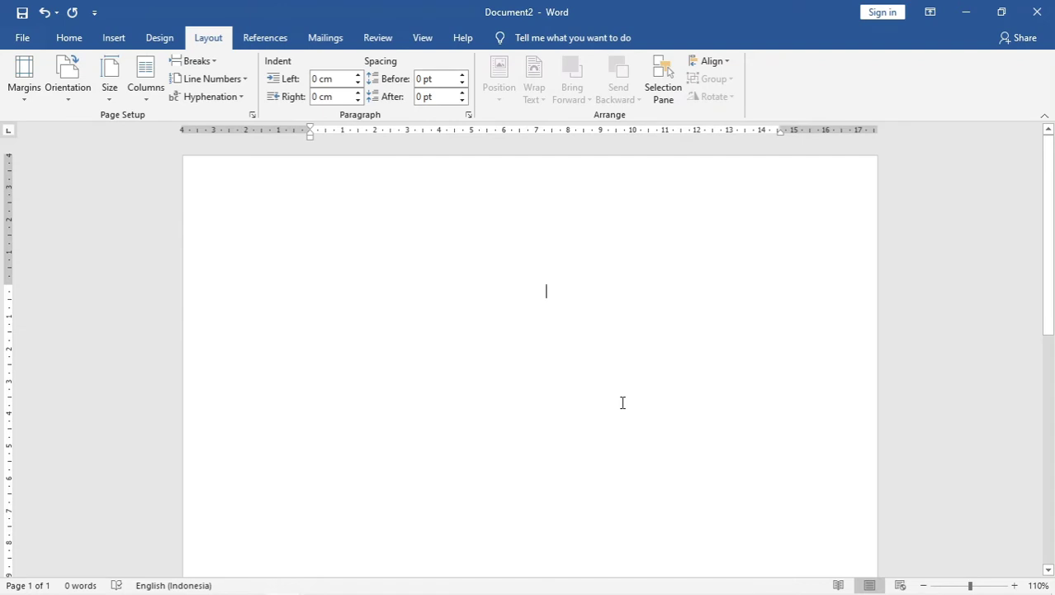
- Write "Ini adalah section pertama" on the first page and start a new line below it
{"action": "type", "text": "Ini adaah"}
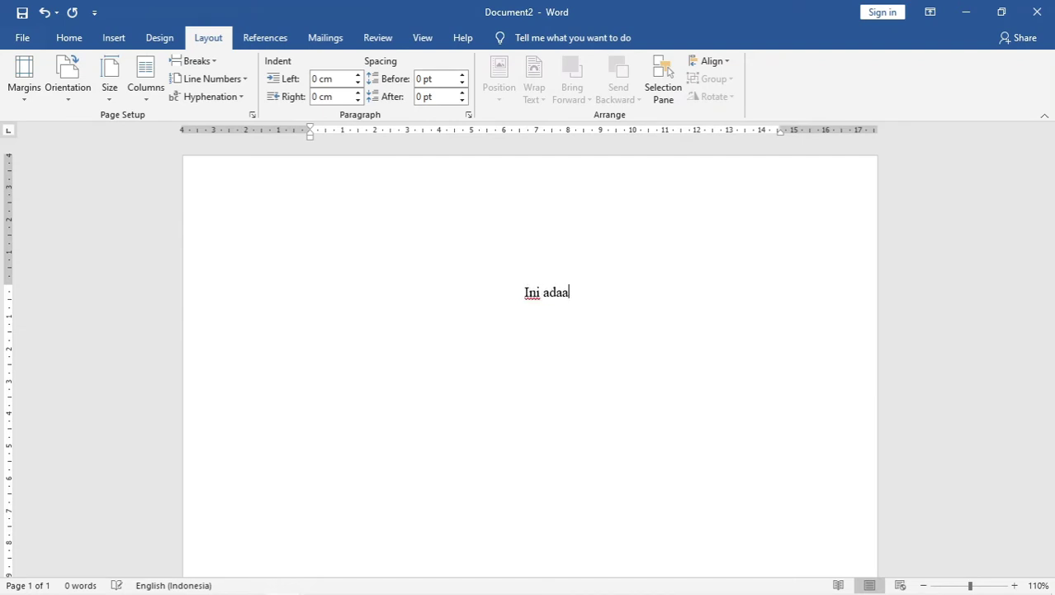
{"action": "key", "text": "BackSpace"}
{"action": "key", "text": "BackSpace"}
{"action": "key", "text": "BackSpace"}
{"action": "type", "text": "lah section pertama"}
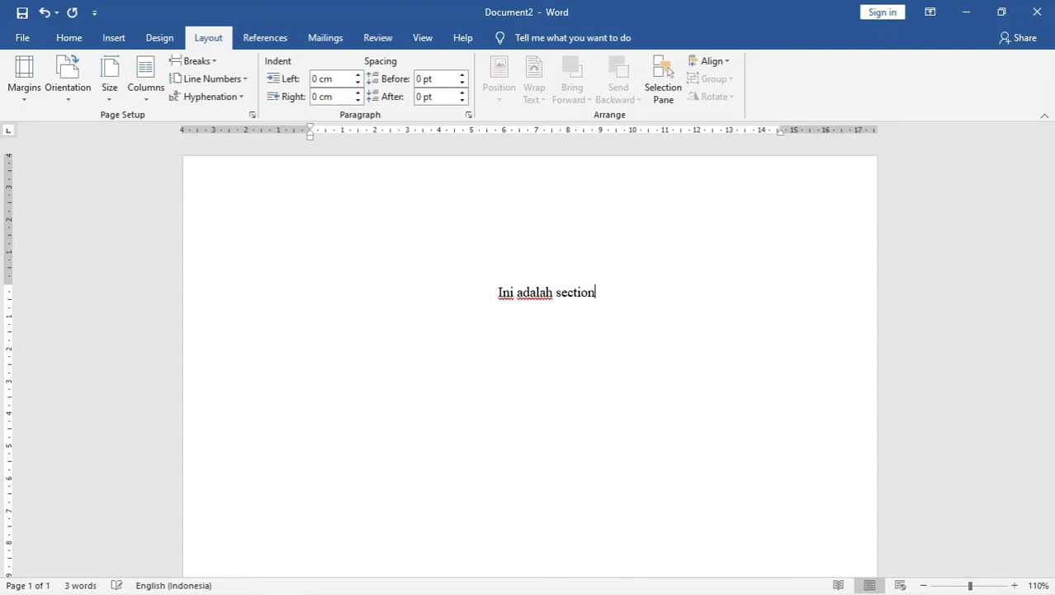
{"action": "key", "text": "Return"}
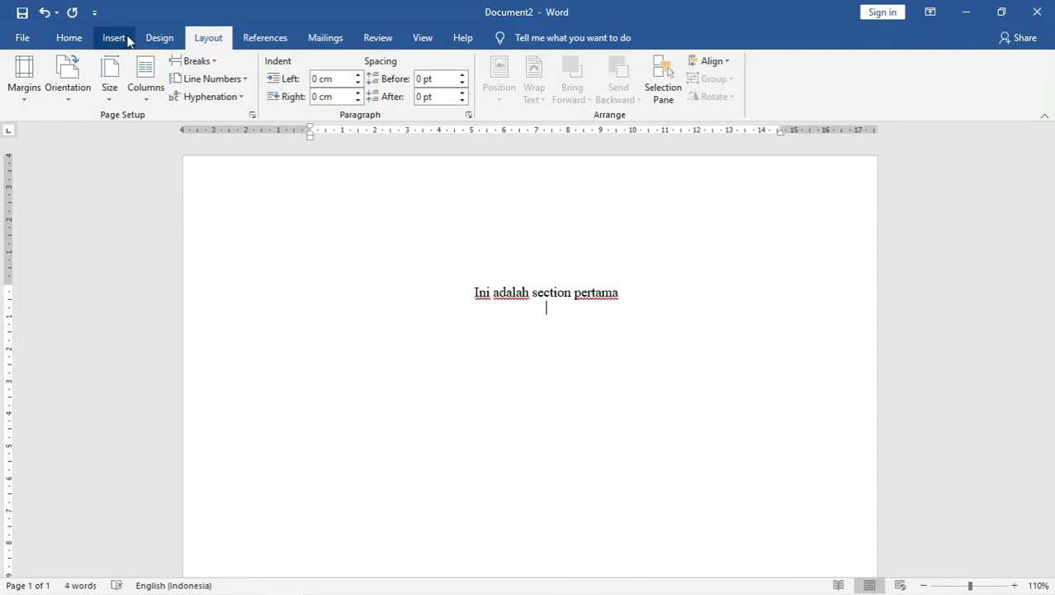
- Insert a page break below the sentence on the first page
{"action": "left_click", "coordinate": [196, 61]}
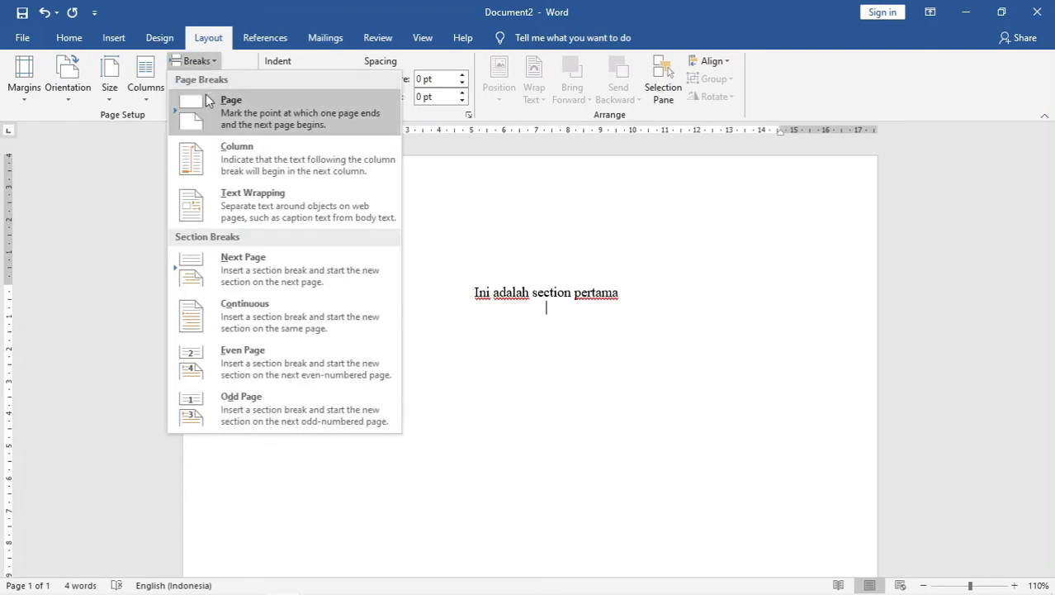
{"action": "left_click", "coordinate": [570, 309]}
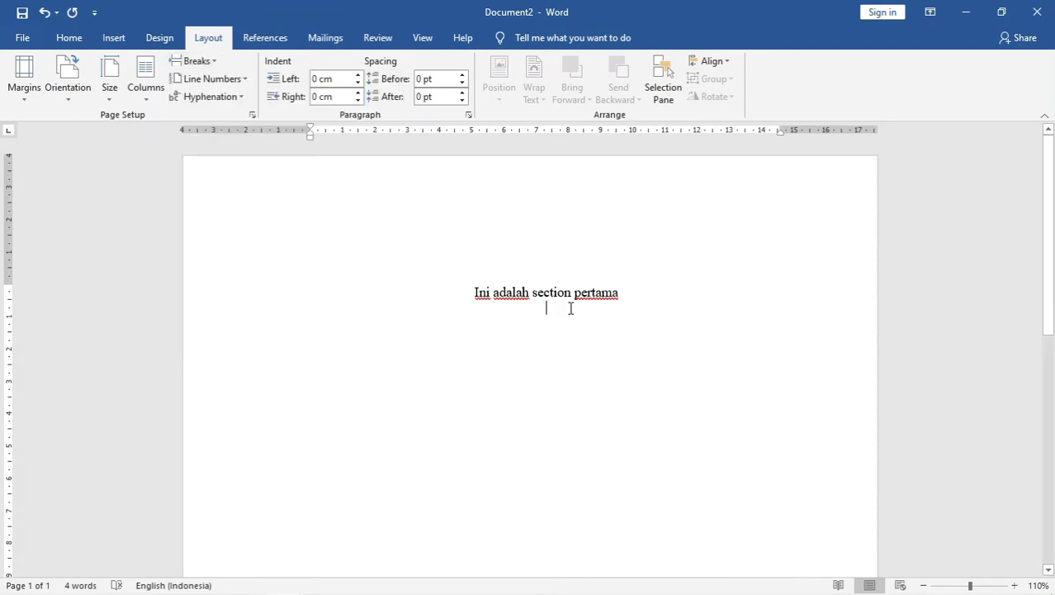
{"action": "scroll", "coordinate": [571, 308], "scroll_direction": "down", "scroll_amount": 10}
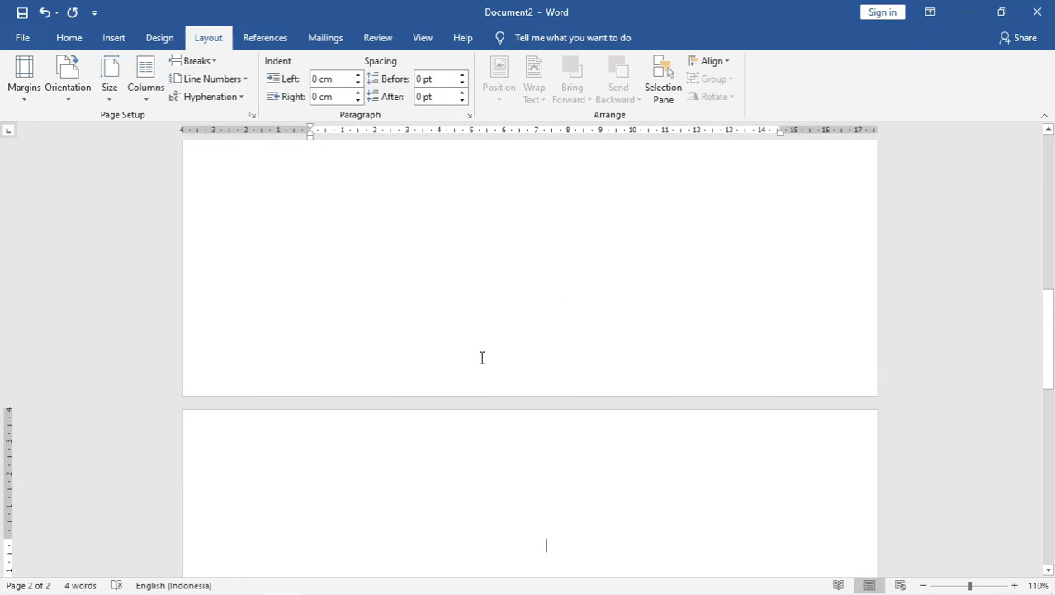
{"action": "scroll", "coordinate": [487, 367], "scroll_direction": "down", "scroll_amount": 5, "text": "ctrl"}
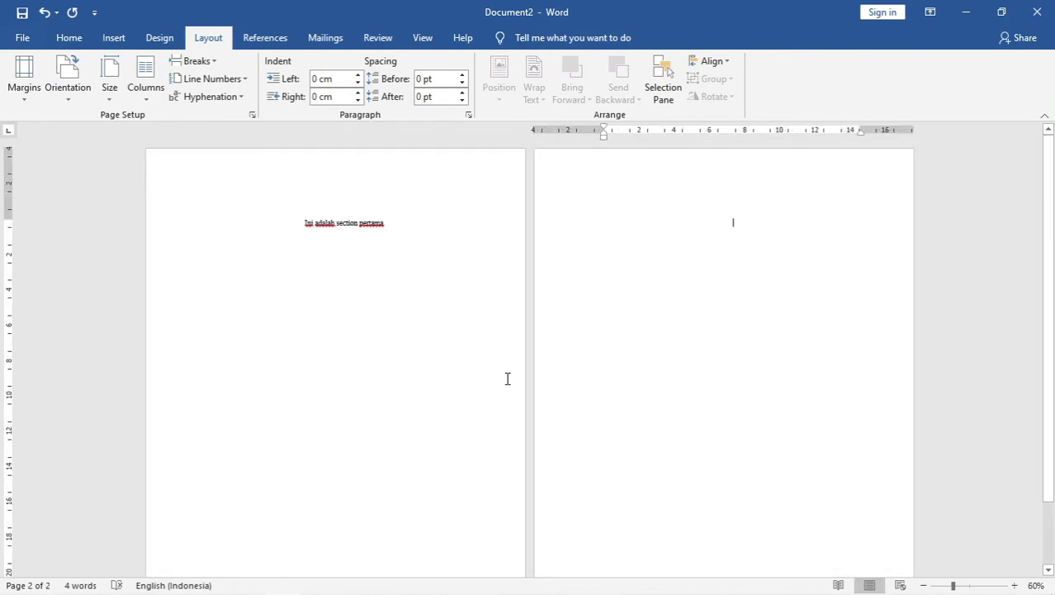
- Write "Ini adalah section ke ....?????????" at the start of the second page
{"action": "left_click", "coordinate": [776, 232]}
{"action": "type", "text": "Ini be"}
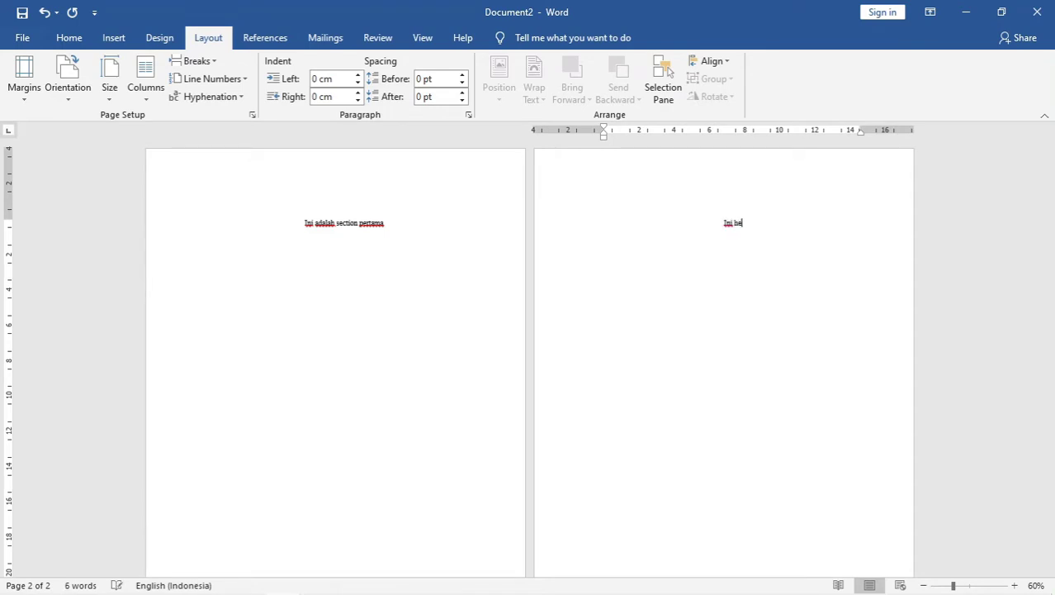
{"action": "key", "text": "BackSpace"}
{"action": "key", "text": "BackSpace"}
{"action": "type", "text": "adalah section ke ....?????????"}
- Set the font size of all the document's text to 50
{"action": "left_click", "coordinate": [313, 245]}
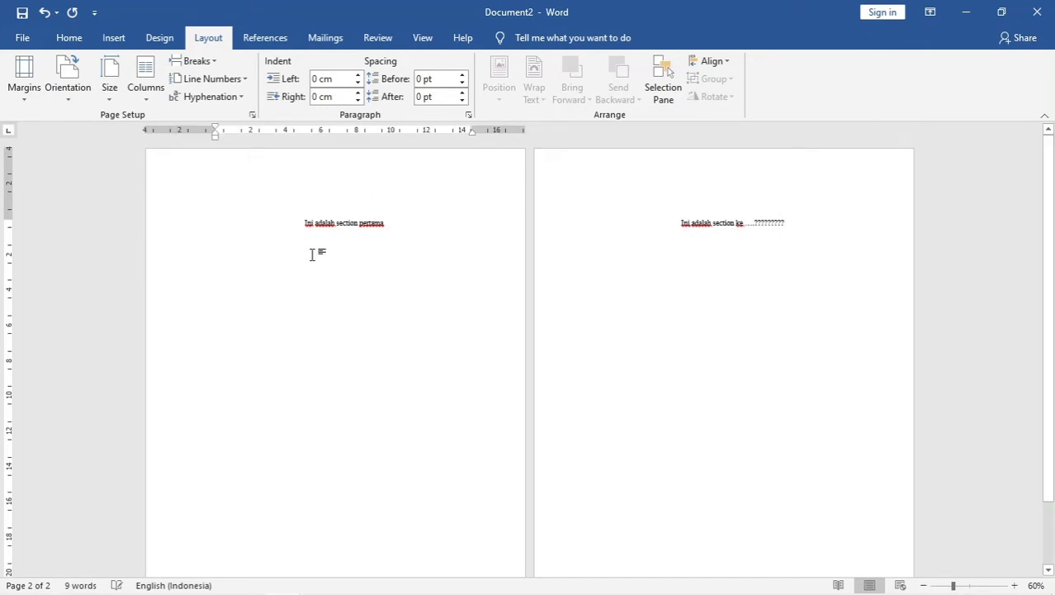
{"action": "key", "text": "ctrl+a"}
{"action": "left_click", "coordinate": [66, 38]}
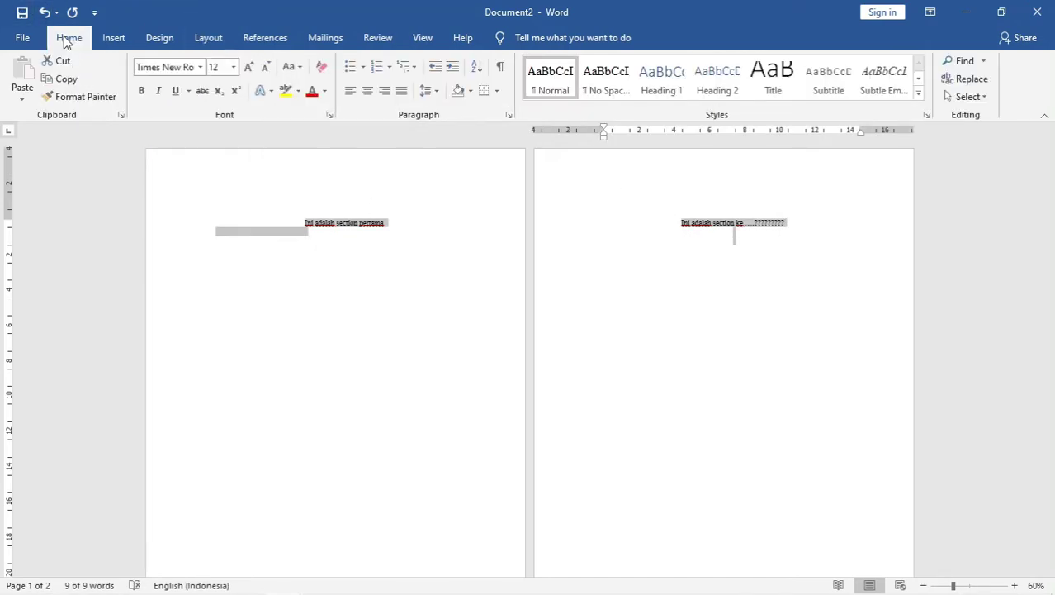
{"action": "left_click", "coordinate": [216, 66]}
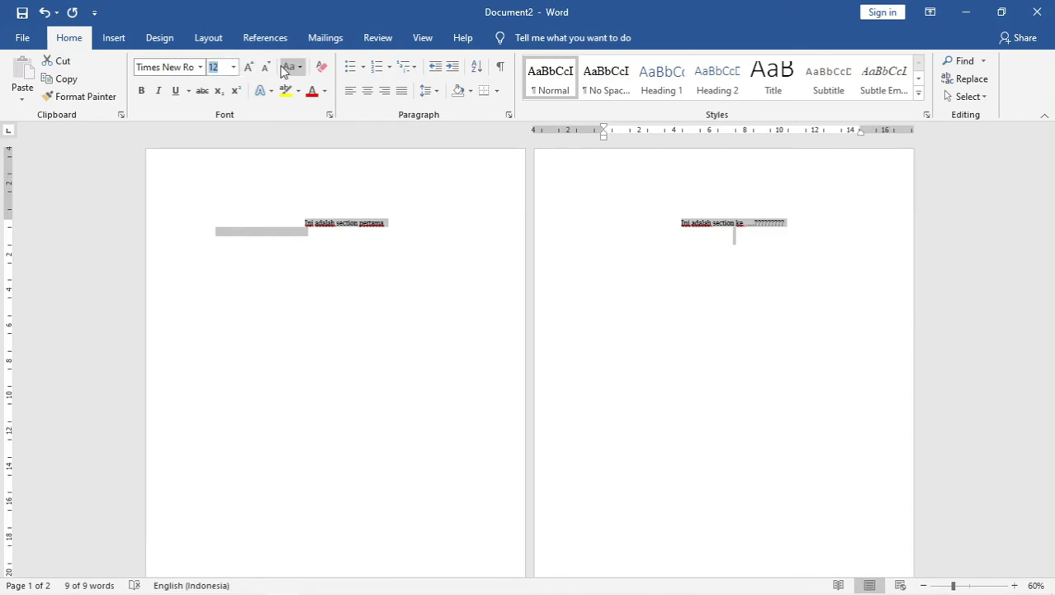
{"action": "type", "text": "50"}
{"action": "key", "text": "Return"}
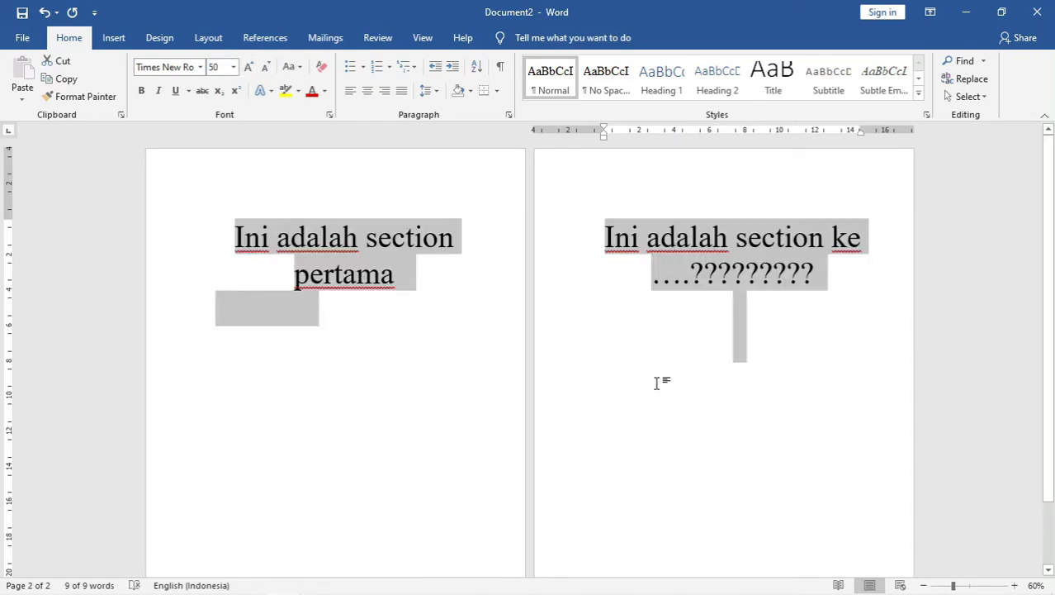
{"action": "left_click", "coordinate": [662, 381]}
{"action": "scroll", "coordinate": [660, 383], "scroll_direction": "down", "scroll_amount": 1, "text": "ctrl"}
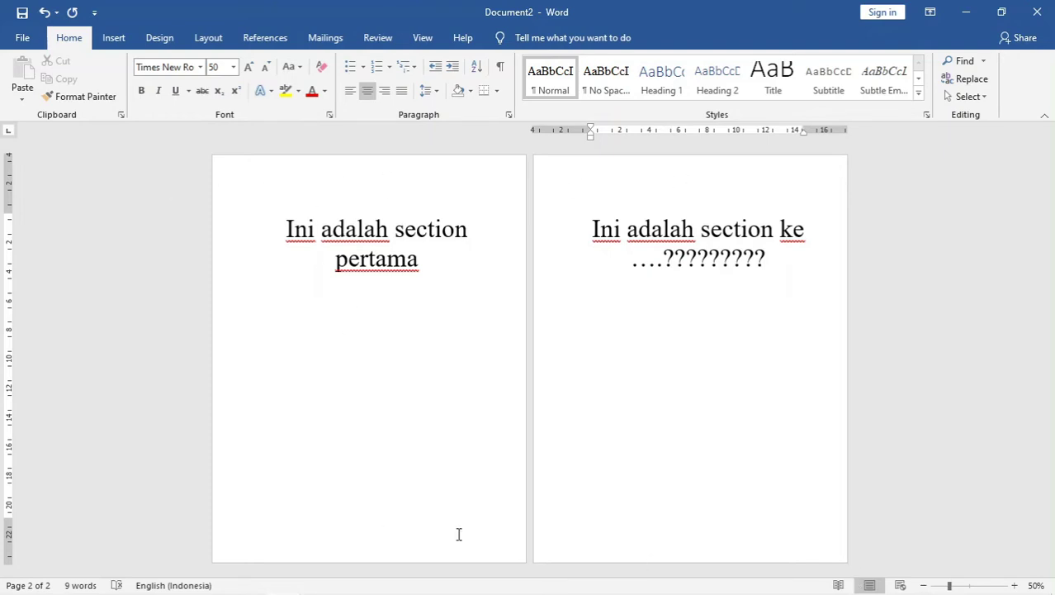
- Open the second page's header to check its section label, and close header editing
{"action": "double_click", "coordinate": [590, 179]}
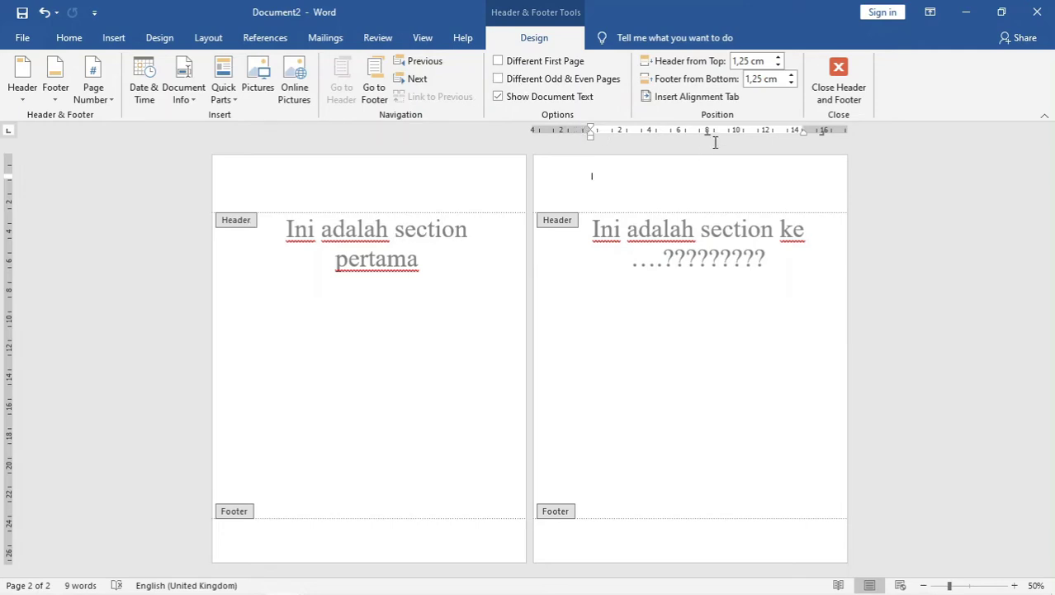
{"action": "left_click", "coordinate": [860, 67]}
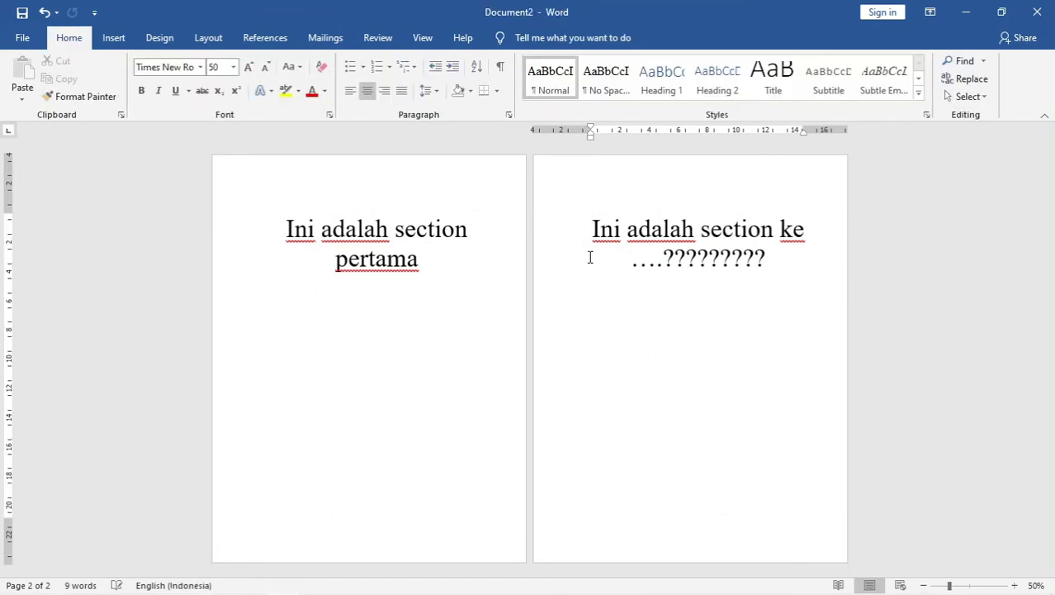
- Delete the second page's text together with the page break that created the page
{"action": "left_click", "coordinate": [572, 230]}
{"action": "left_click", "coordinate": [587, 245]}
{"action": "left_click_drag", "start_coordinate": [589, 228], "coordinate": [796, 301]}
{"action": "key", "text": "Delete"}
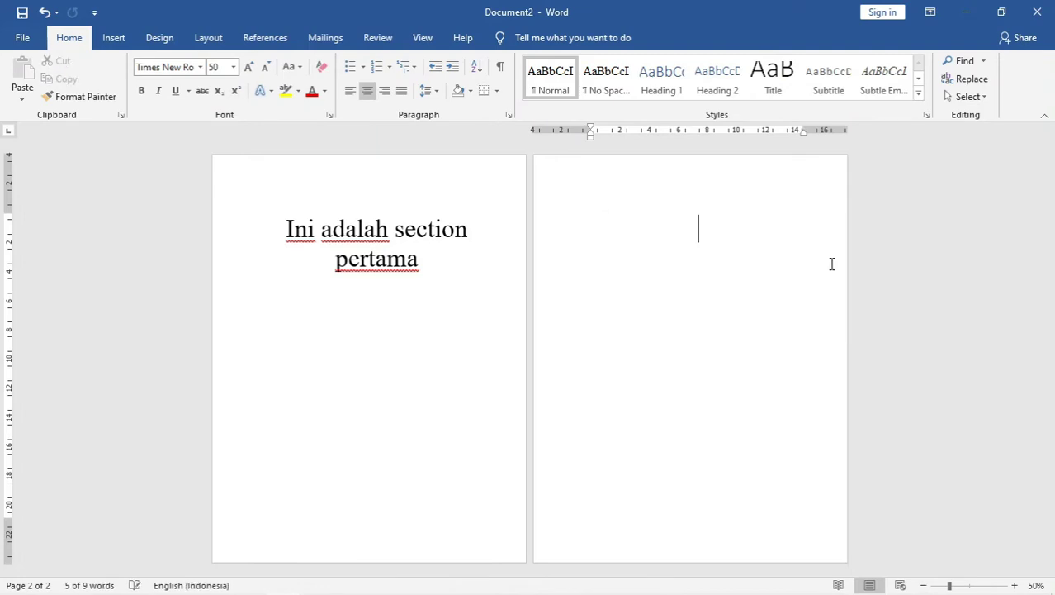
{"action": "key", "text": "BackSpace"}
{"action": "key", "text": "BackSpace"}
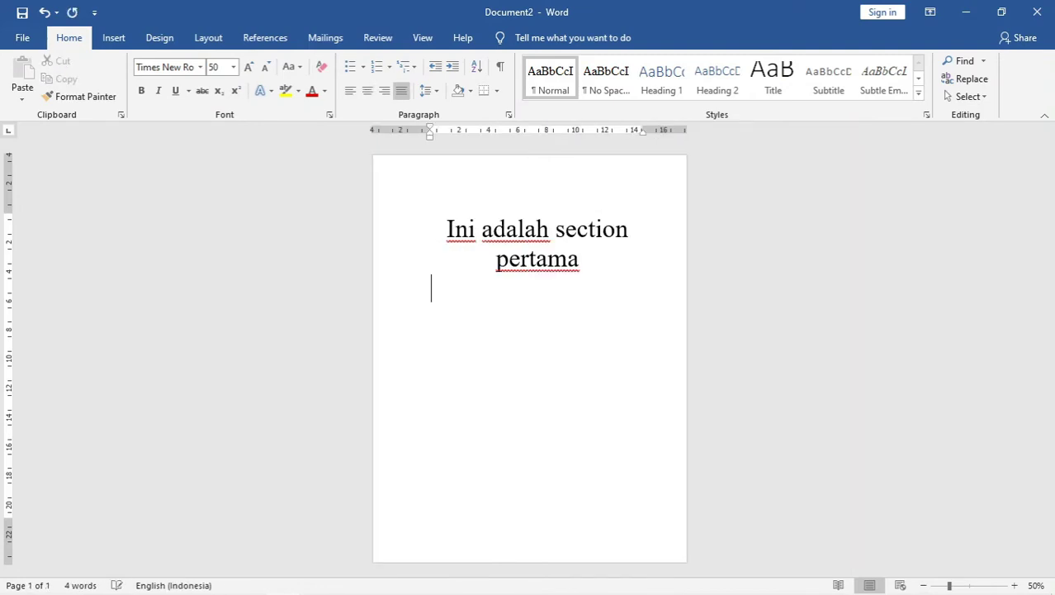
- Insert a Next Page section break on a new line below "Ini adalah section pertama"
{"action": "left_click", "coordinate": [203, 40]}
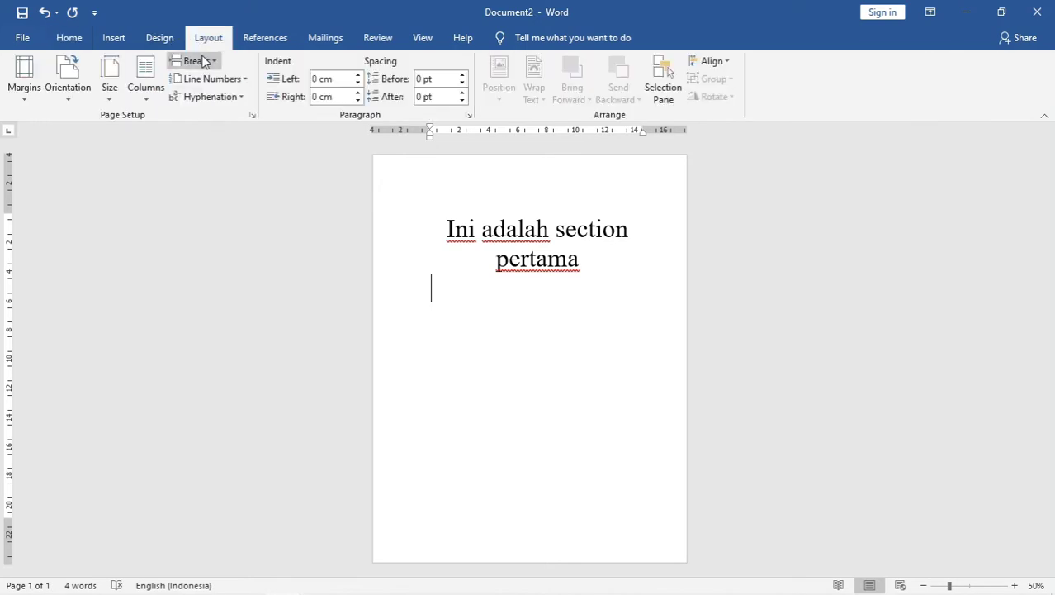
{"action": "left_click", "coordinate": [206, 63]}
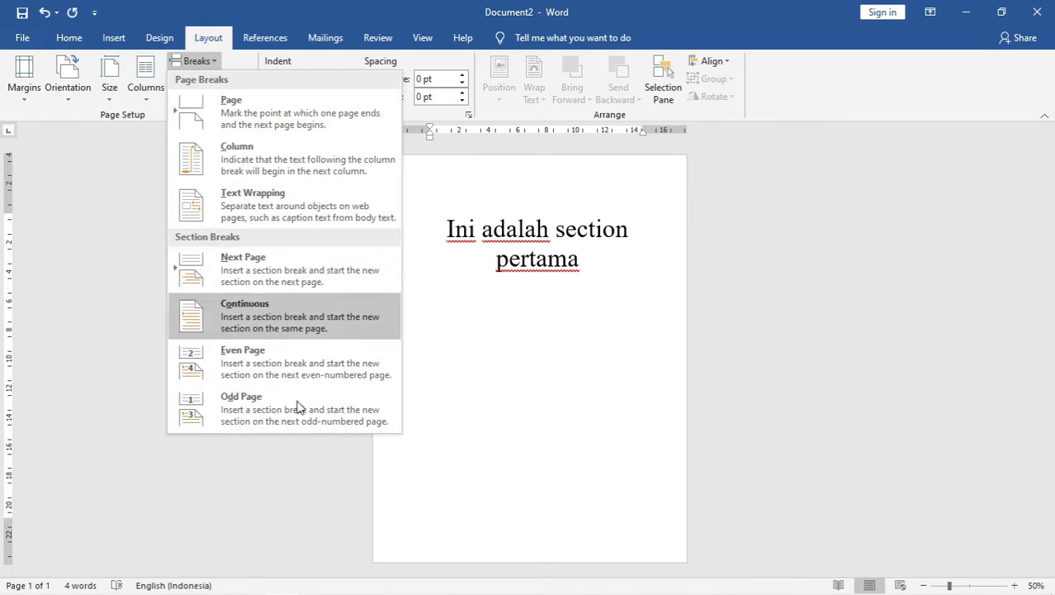
{"action": "left_click", "coordinate": [595, 277]}
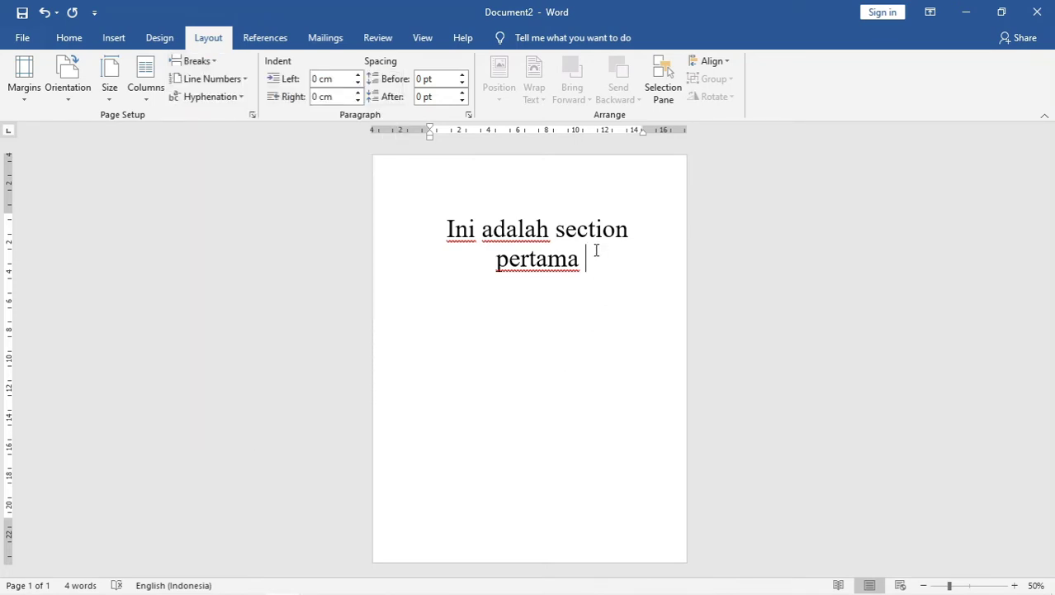
{"action": "key", "text": "Return"}
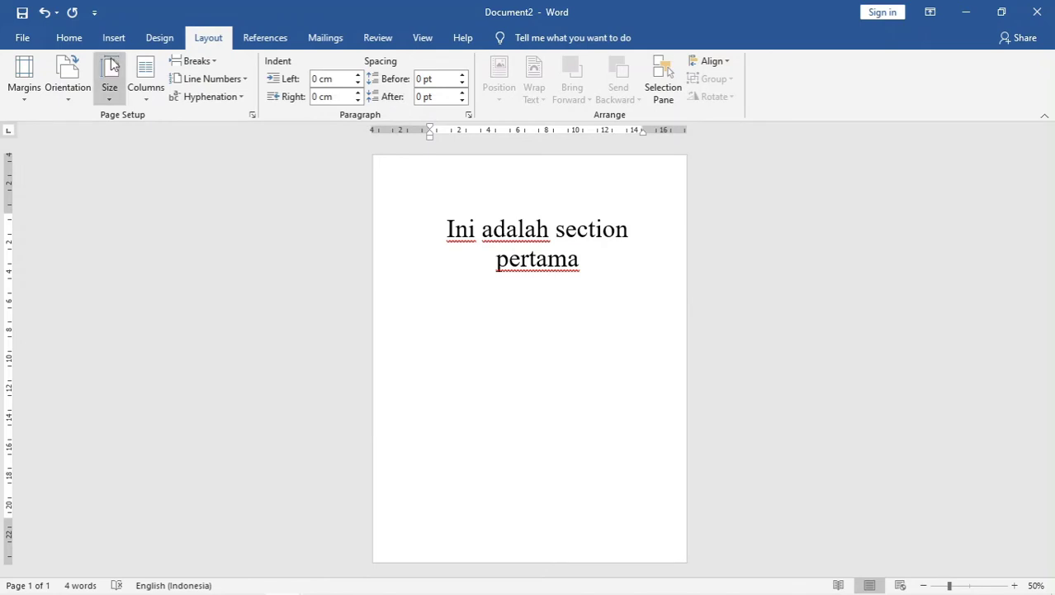
{"action": "left_click", "coordinate": [201, 61]}
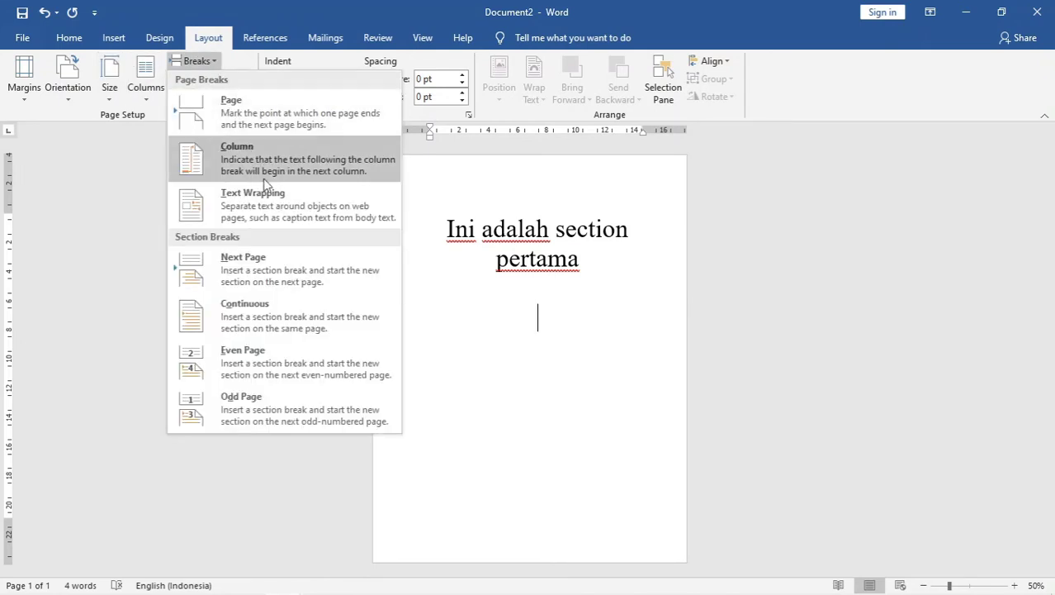
{"action": "left_click", "coordinate": [251, 265]}
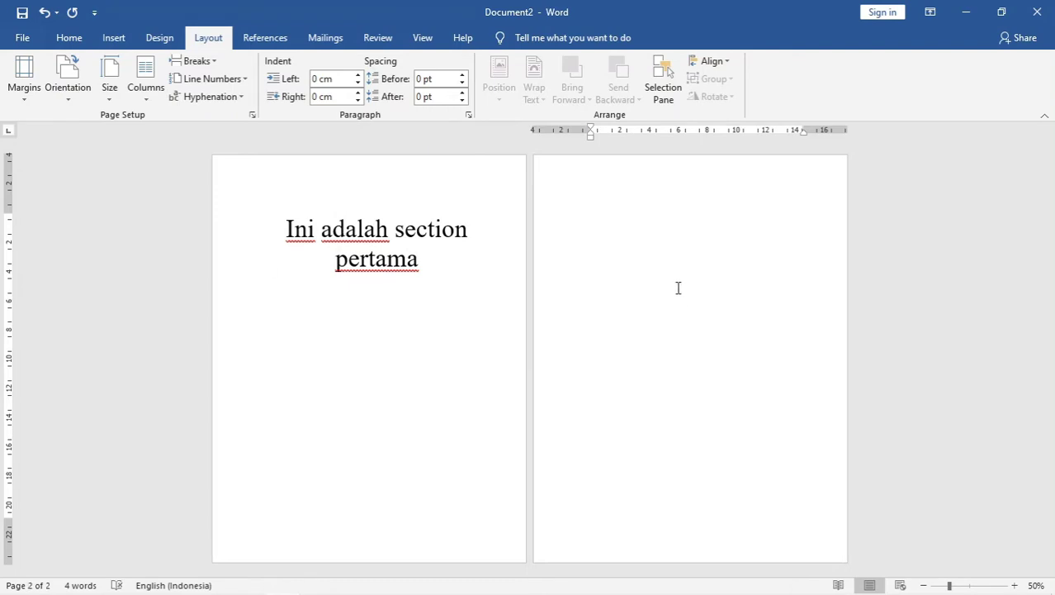
- Write "Ini adalah section kedua" on the second page
{"action": "type", "text": "i"}
{"action": "type", "text": "adala"}
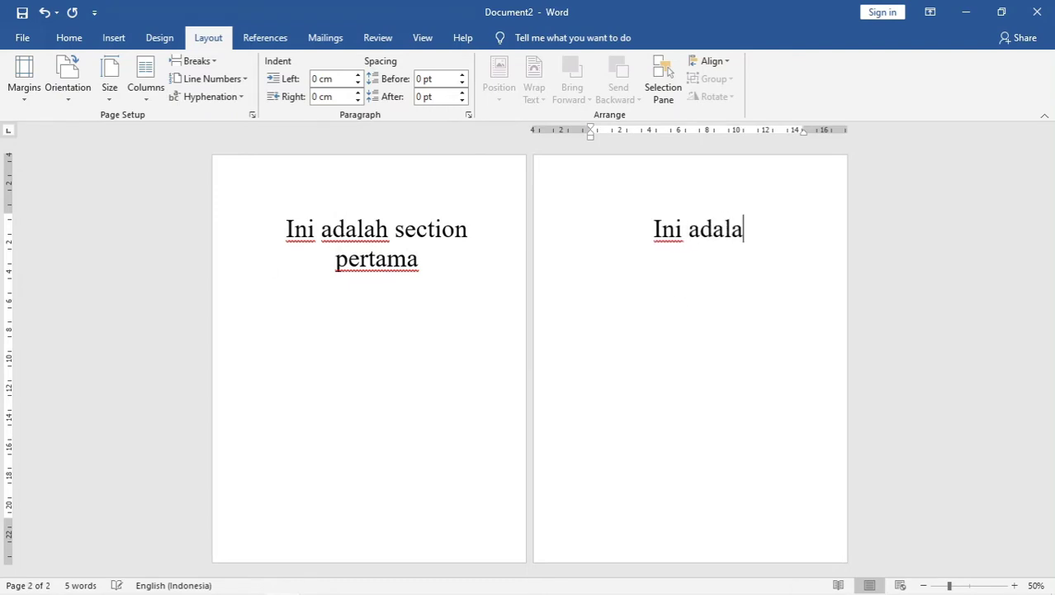
{"action": "type", "text": "h section kedua"}
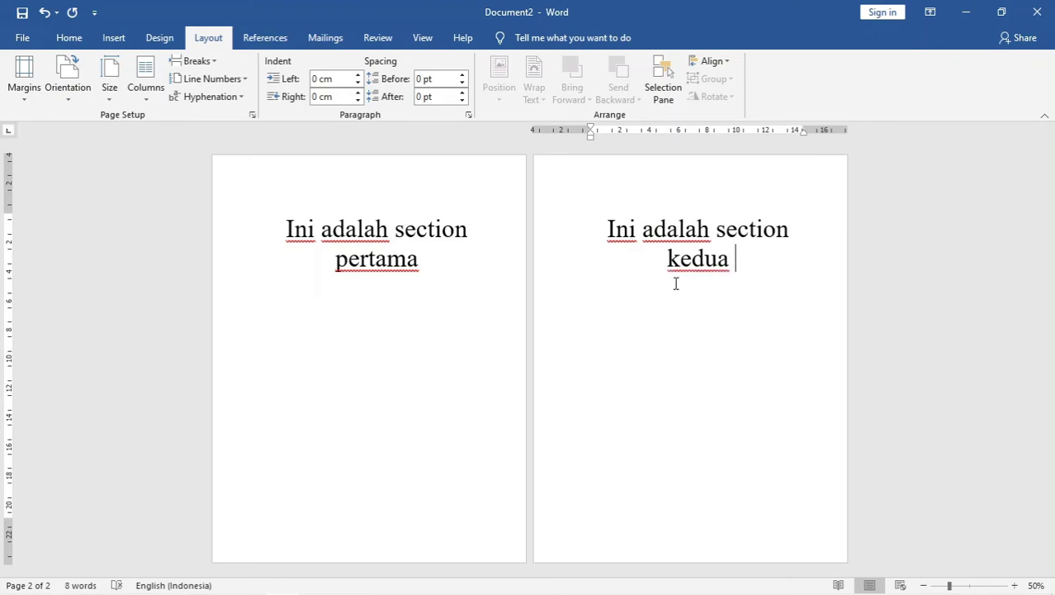
- Open the headers of the second and first pages to check their section labels, closing header editing each time
{"action": "double_click", "coordinate": [607, 174]}
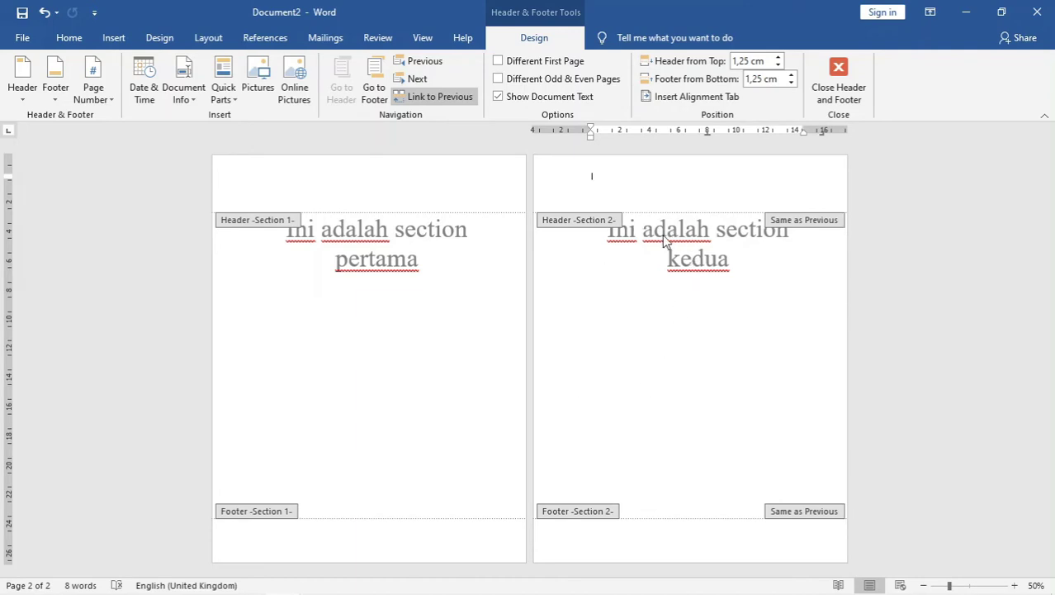
{"action": "left_click", "coordinate": [834, 89]}
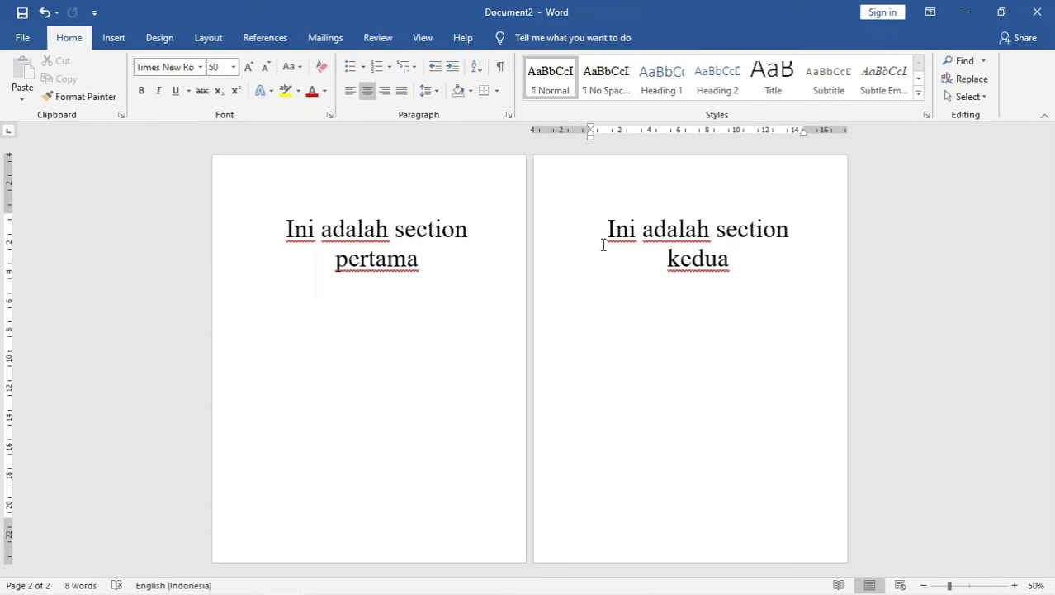
{"action": "double_click", "coordinate": [470, 189]}
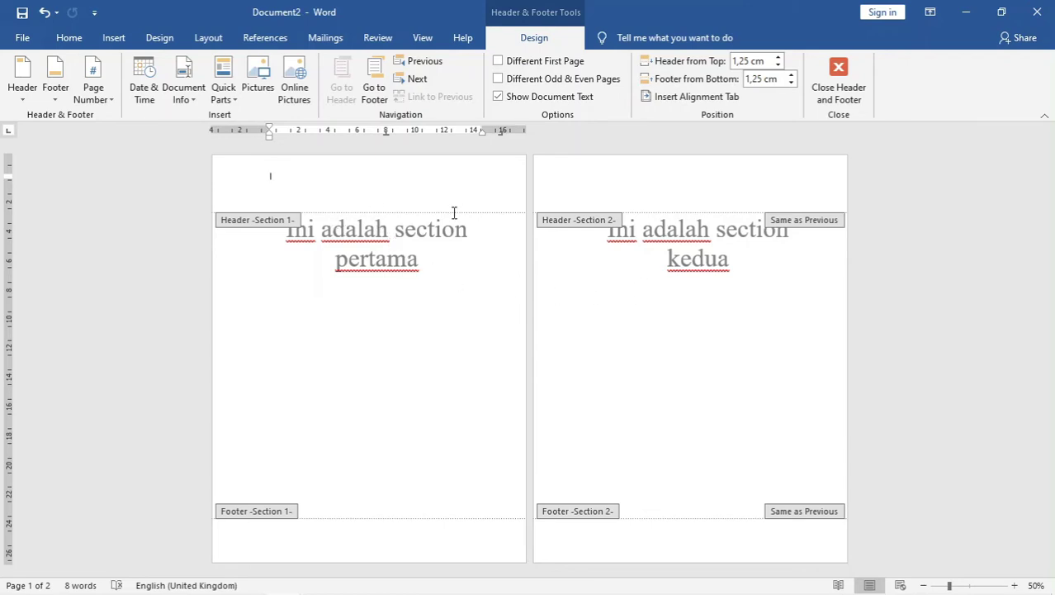
{"action": "left_click", "coordinate": [838, 78]}
- Set the second section's top, bottom, left and right margins to 1 cm
{"action": "left_click", "coordinate": [697, 258]}
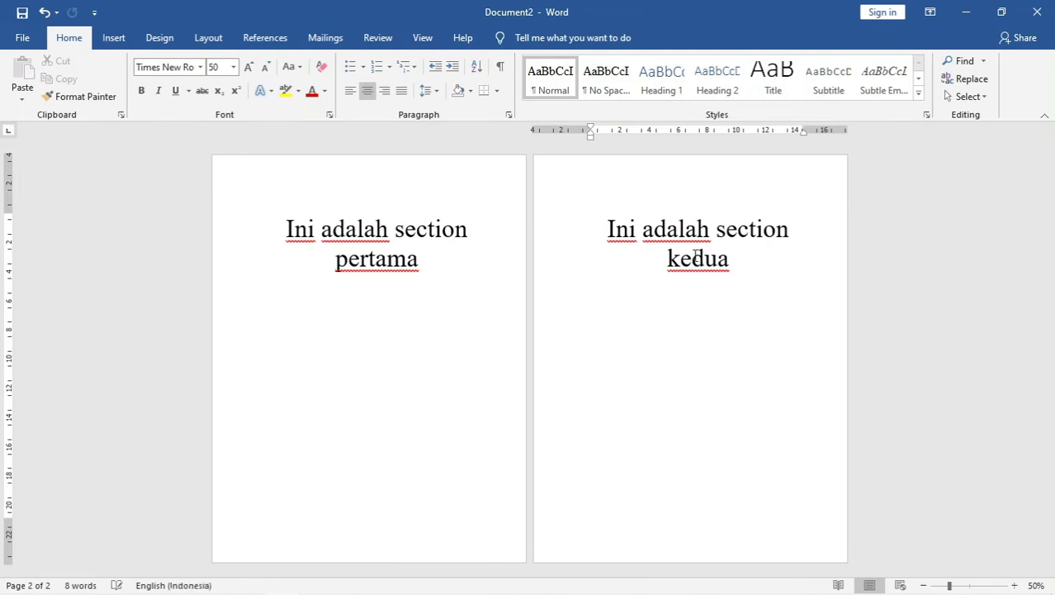
{"action": "left_click", "coordinate": [210, 39]}
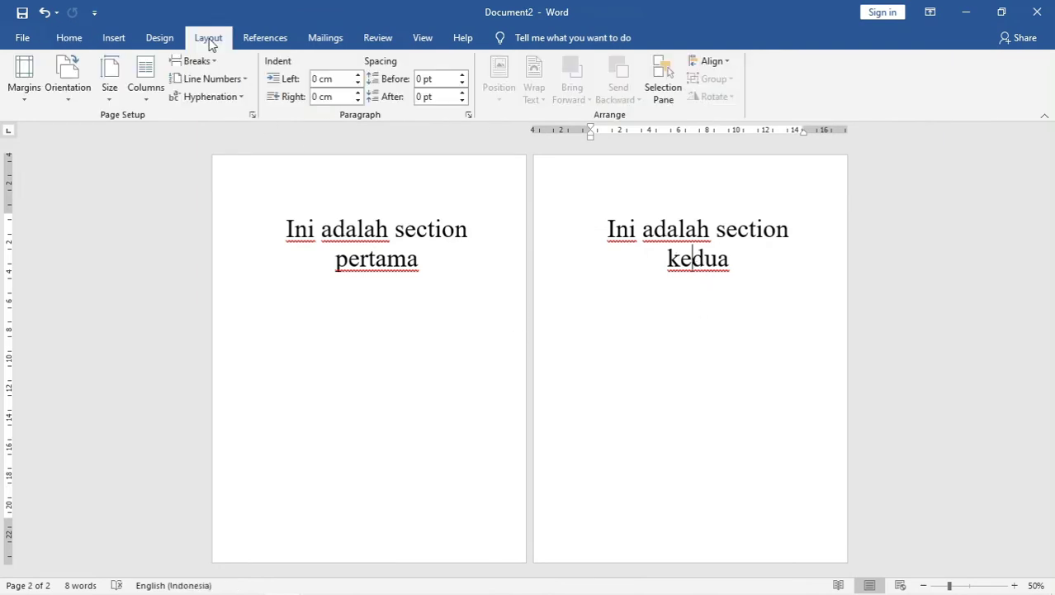
{"action": "left_click", "coordinate": [253, 117]}
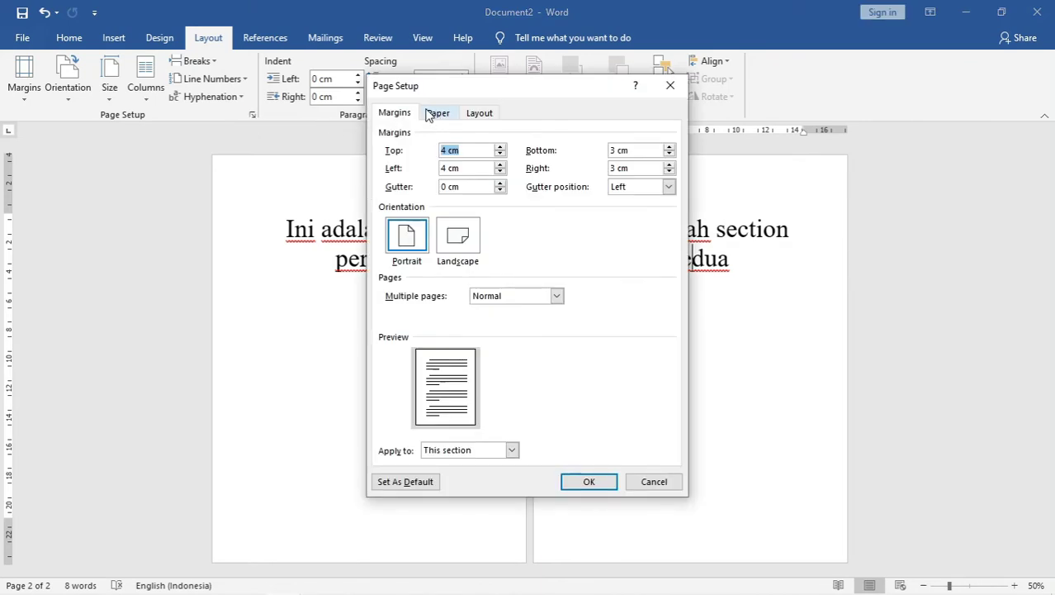
{"action": "type", "text": "1"}
{"action": "key", "text": "Tab"}
{"action": "type", "text": "1"}
{"action": "key", "text": "Tab"}
{"action": "type", "text": "1"}
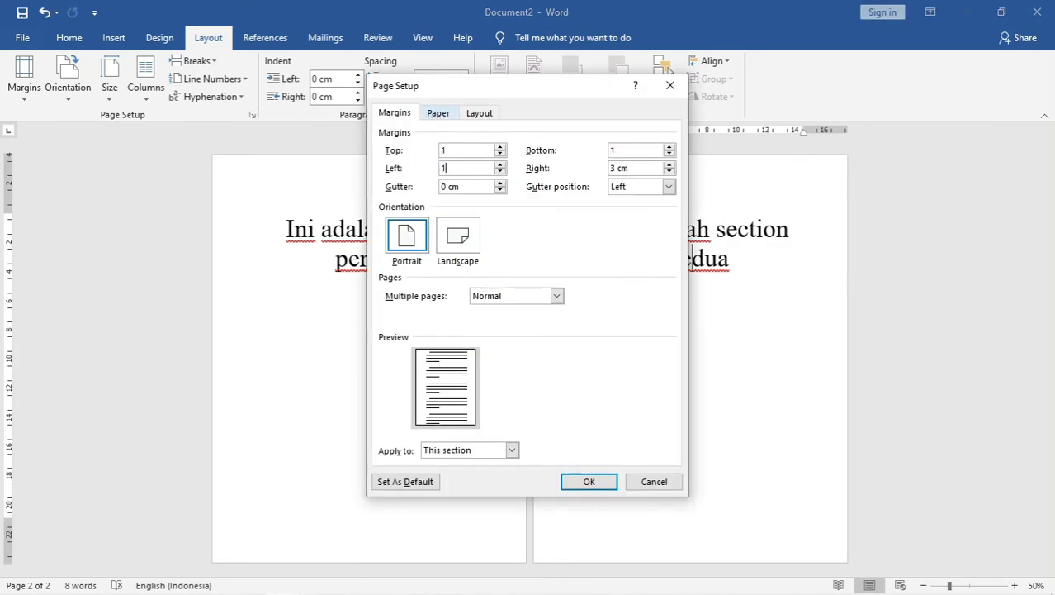
{"action": "key", "text": "Tab"}
{"action": "type", "text": "1"}
- Set the second section's paper size to A4 210 x 297 mm and apply the page setup
{"action": "left_click", "coordinate": [441, 117]}
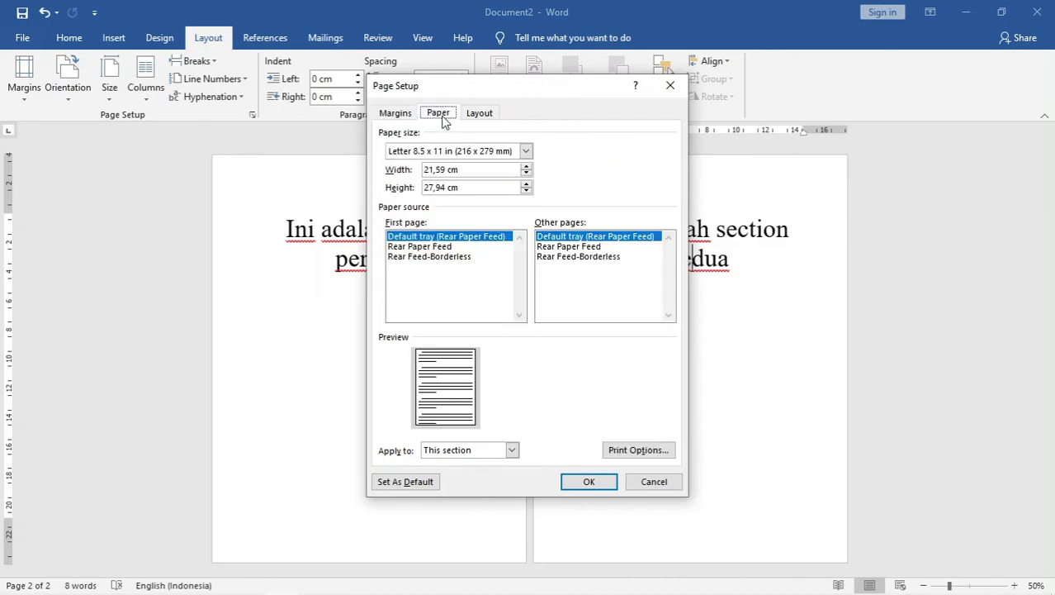
{"action": "left_click", "coordinate": [427, 156]}
{"action": "scroll", "coordinate": [425, 156], "scroll_direction": "up", "scroll_amount": 10}
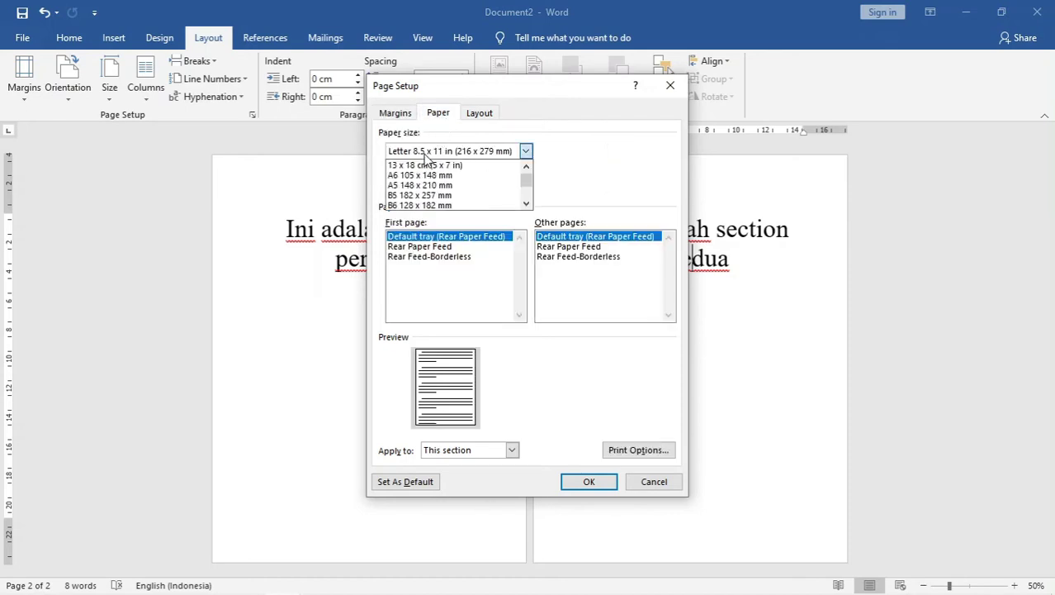
{"action": "left_click", "coordinate": [425, 166]}
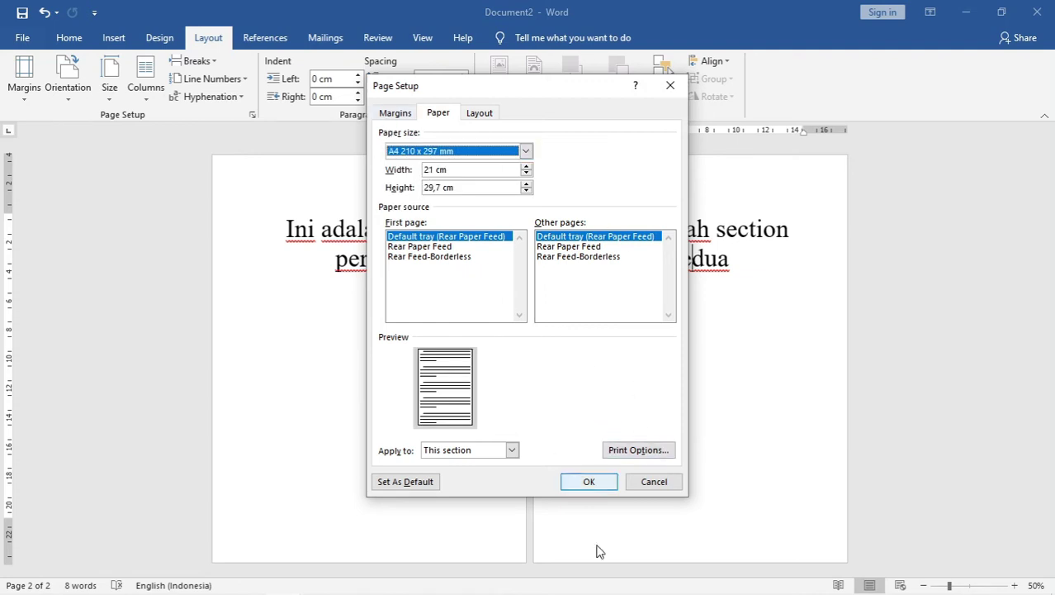
{"action": "left_click", "coordinate": [589, 483]}
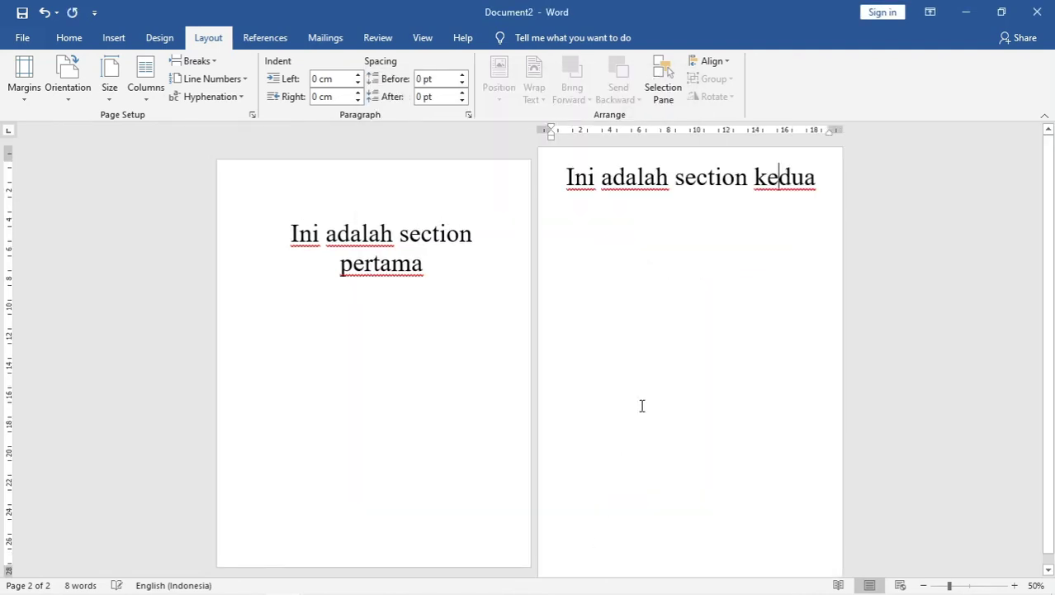
- Compare the page layouts of both sections and check their header labels, closing header editing
{"action": "key", "text": "Down"}
{"action": "scroll", "coordinate": [670, 340], "scroll_direction": "down", "scroll_amount": 1}
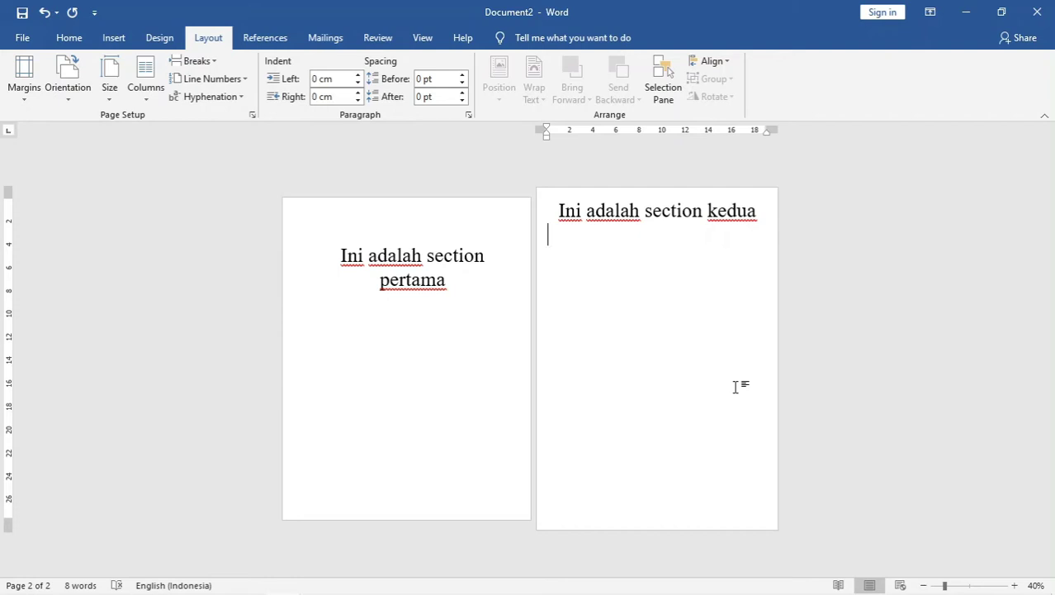
{"action": "left_click", "coordinate": [444, 295]}
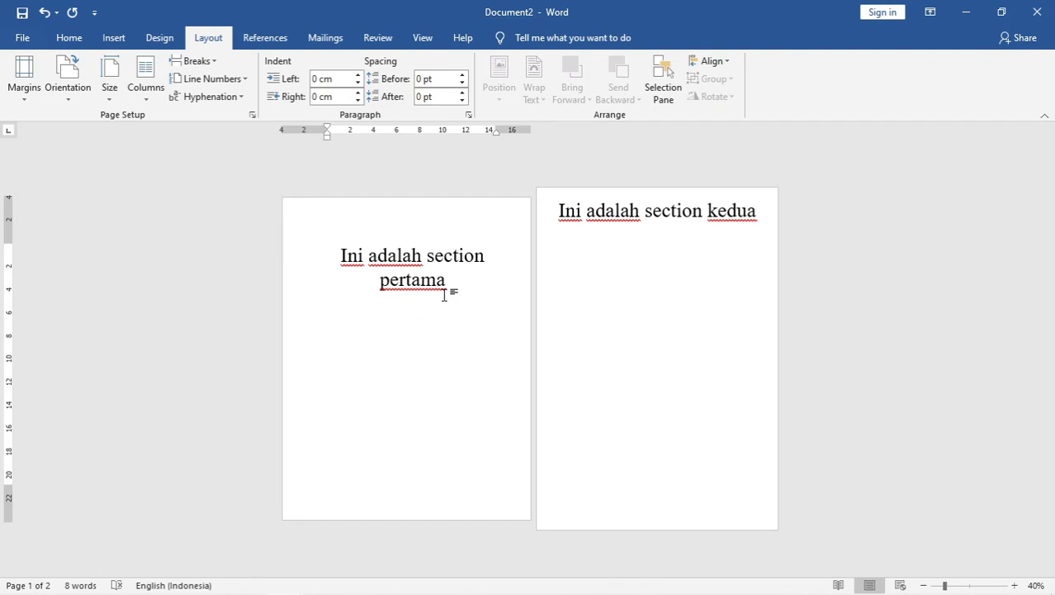
{"action": "left_click", "coordinate": [701, 318]}
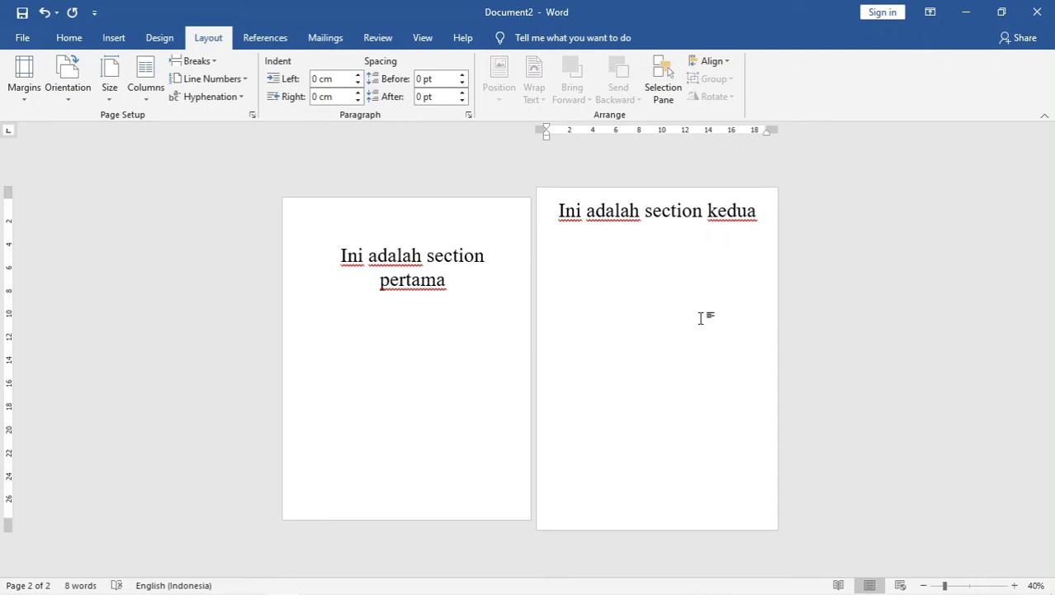
{"action": "double_click", "coordinate": [381, 216]}
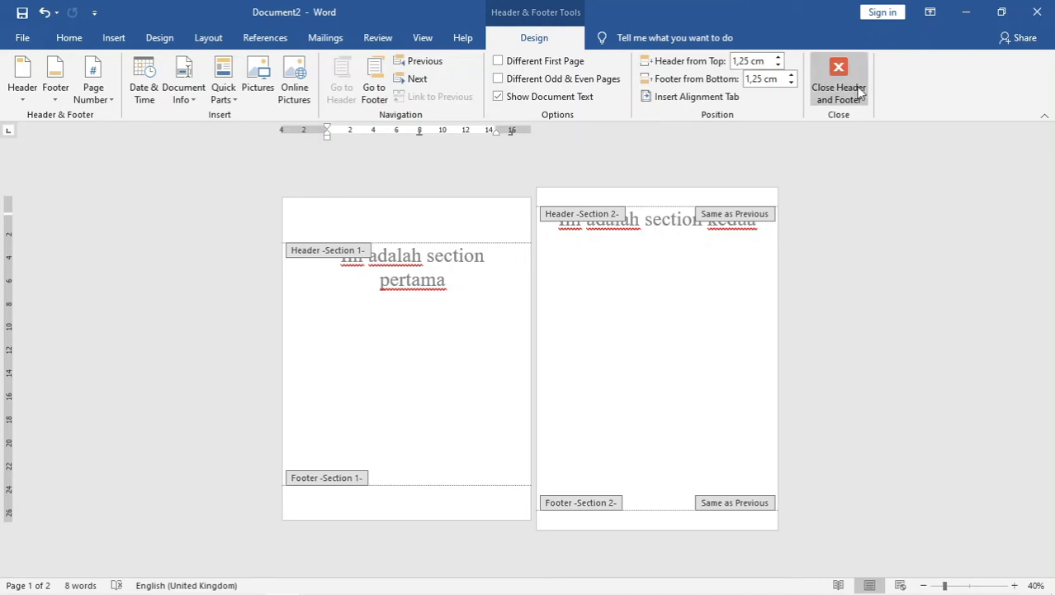
{"action": "left_click", "coordinate": [718, 297]}
{"action": "left_click", "coordinate": [830, 87]}
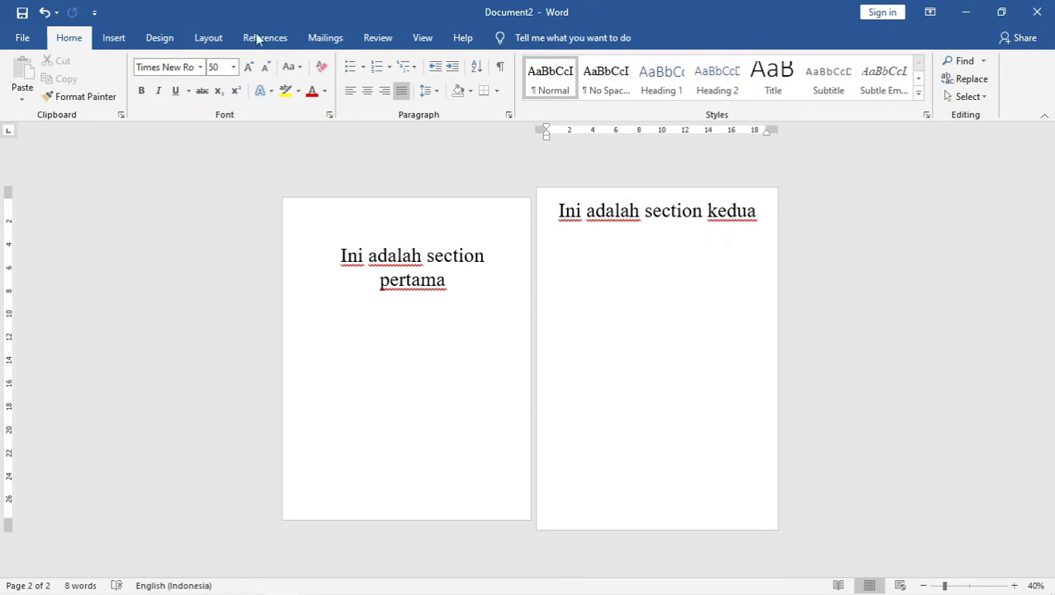
- Set the second section to landscape orientation with Letter 8.5 x 11 in paper
{"action": "left_click", "coordinate": [208, 38]}
{"action": "left_click", "coordinate": [252, 114]}
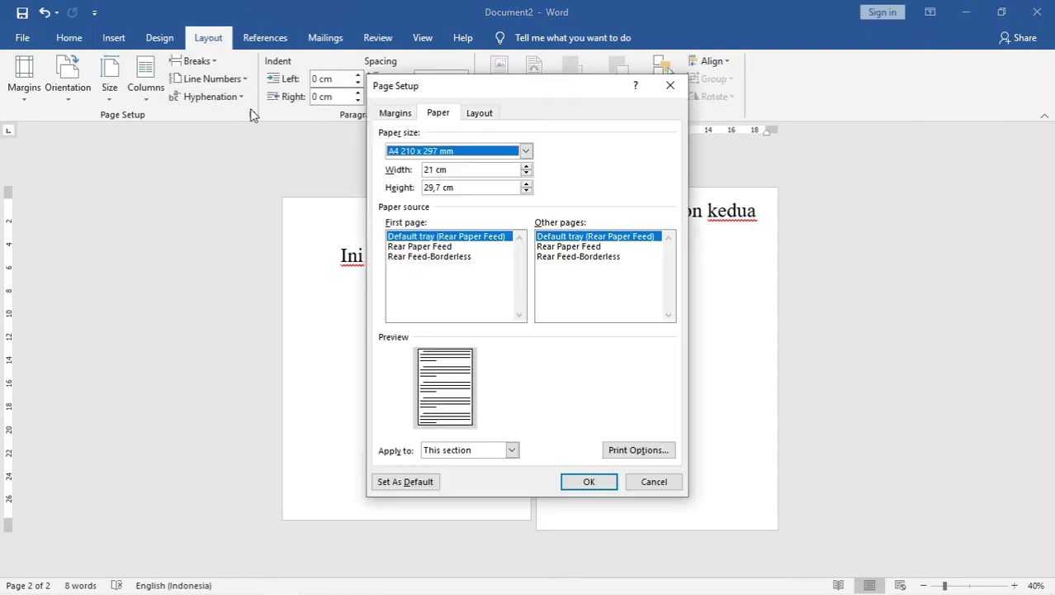
{"action": "left_click", "coordinate": [395, 116]}
{"action": "left_click", "coordinate": [454, 256]}
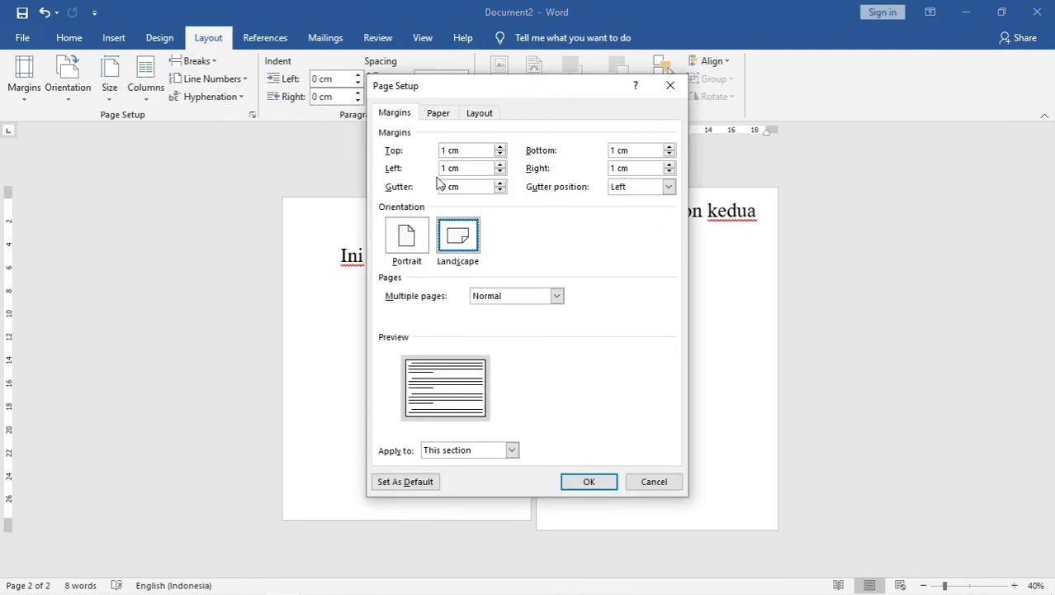
{"action": "left_click", "coordinate": [399, 118]}
{"action": "left_click", "coordinate": [432, 115]}
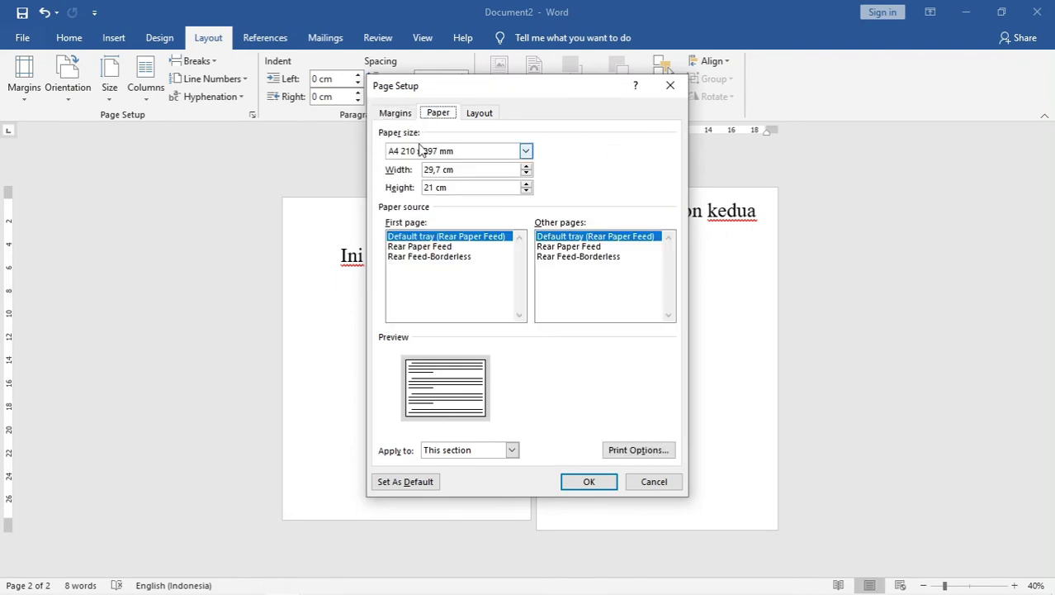
{"action": "left_click", "coordinate": [427, 150]}
{"action": "scroll", "coordinate": [426, 177], "scroll_direction": "down", "scroll_amount": 5}
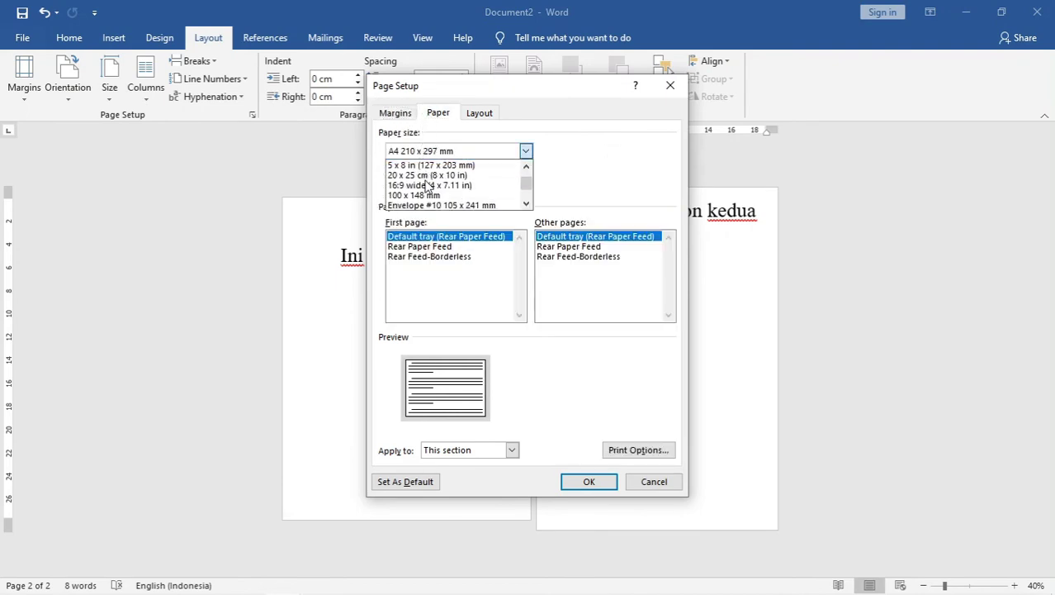
{"action": "left_click", "coordinate": [421, 187]}
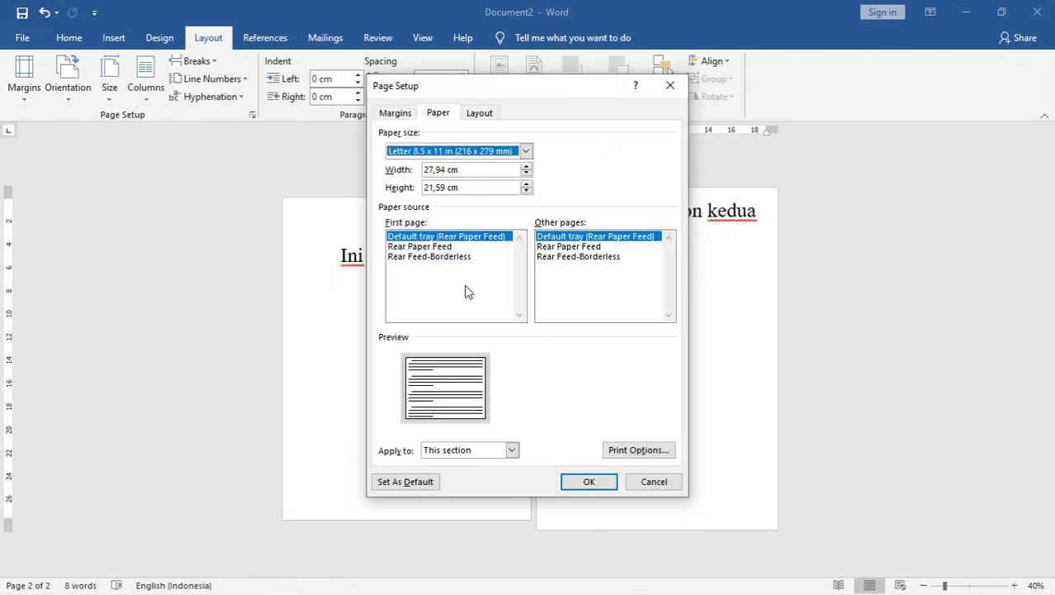
{"action": "left_click", "coordinate": [588, 481]}
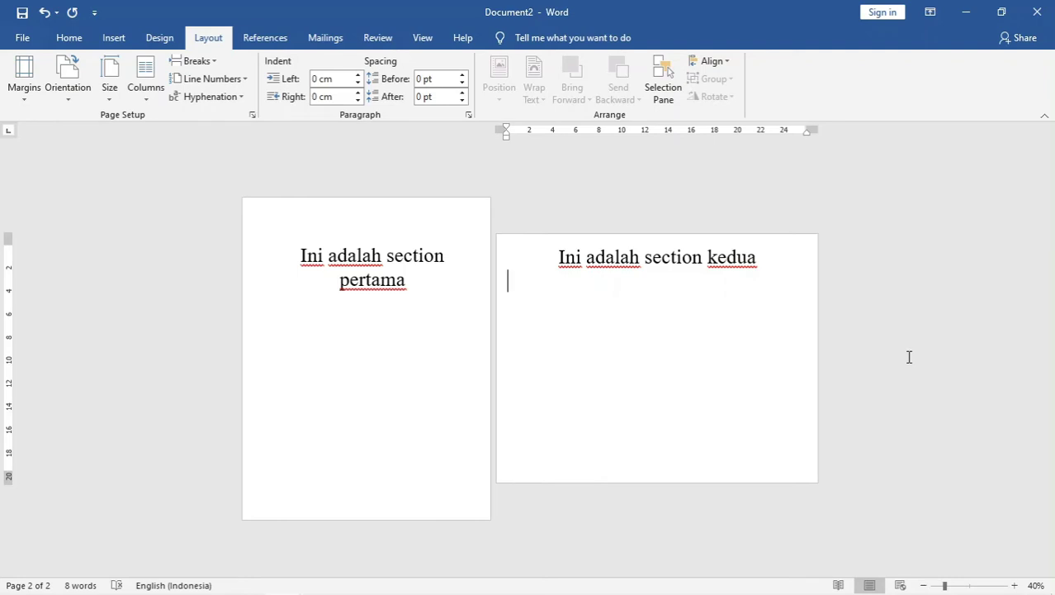
- Undo the second section's page setup and text together with the Next Page section break
{"action": "scroll", "coordinate": [911, 362], "scroll_direction": "up", "scroll_amount": 1, "text": "ctrl"}
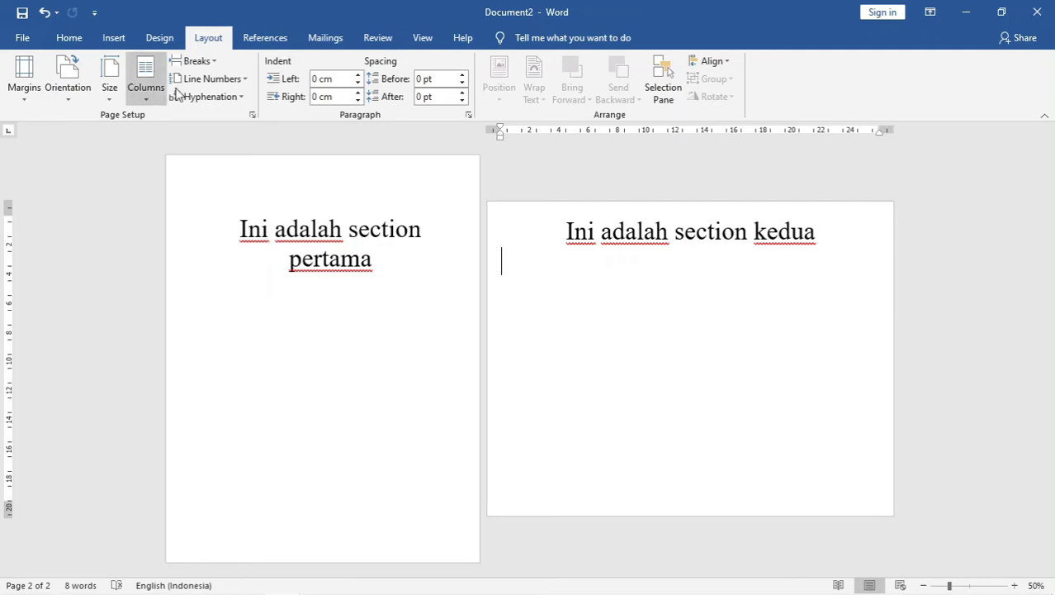
{"action": "left_click", "coordinate": [197, 61]}
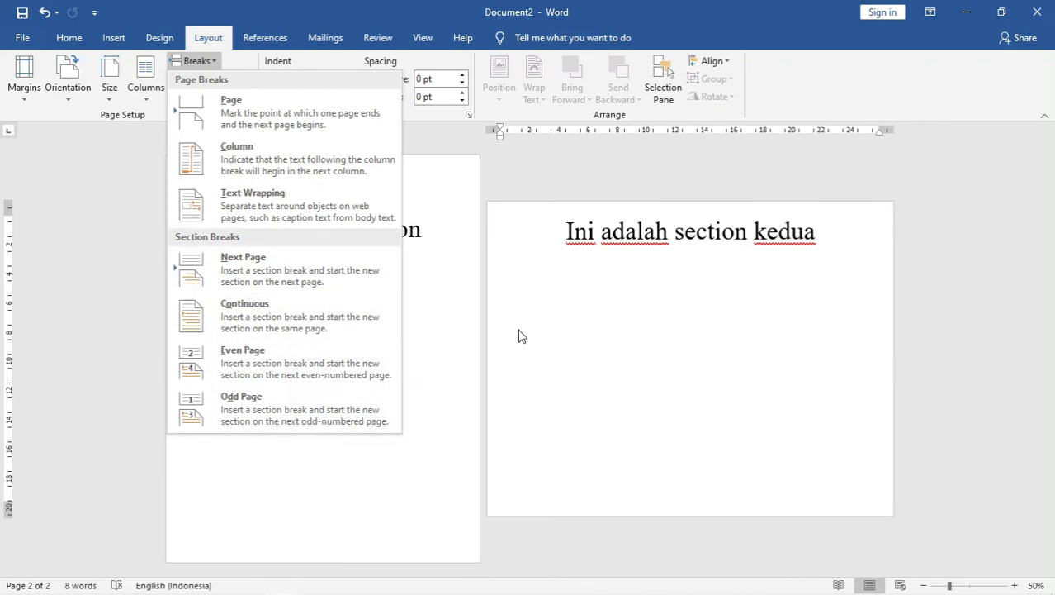
{"action": "left_click", "coordinate": [623, 307]}
{"action": "key", "text": "ctrl+z"}
{"action": "key", "text": "ctrl+z"}
{"action": "key", "text": "ctrl+z"}
{"action": "key", "text": "ctrl+z"}
{"action": "key", "text": "ctrl+z"}
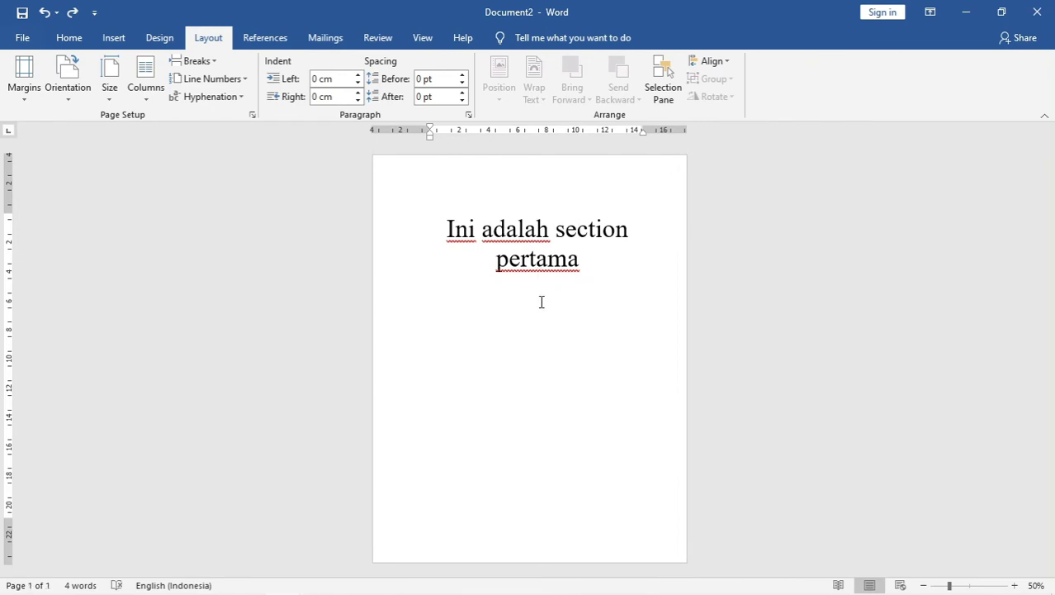
- Insert a Continuous section break on a new line below "Ini adalah section pertama"
{"action": "key", "text": "BackSpace"}
{"action": "key", "text": "Return"}
{"action": "left_click", "coordinate": [215, 63]}
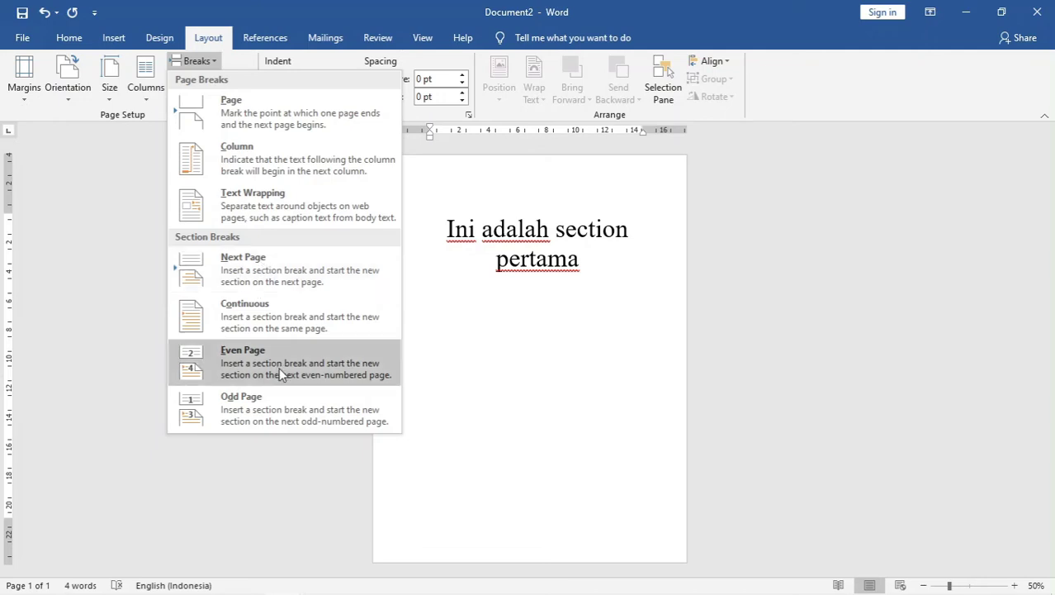
{"action": "left_click", "coordinate": [278, 324]}
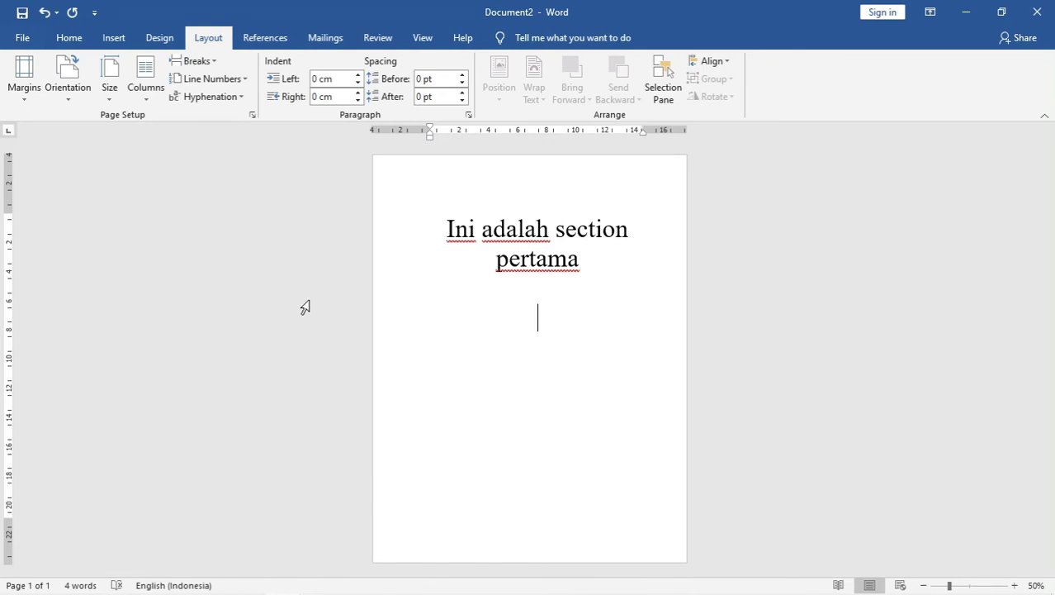
- Enter "Ini section kedua" as the second section's text, below the Continuous section break
{"action": "type", "text": "Ini sectio"}
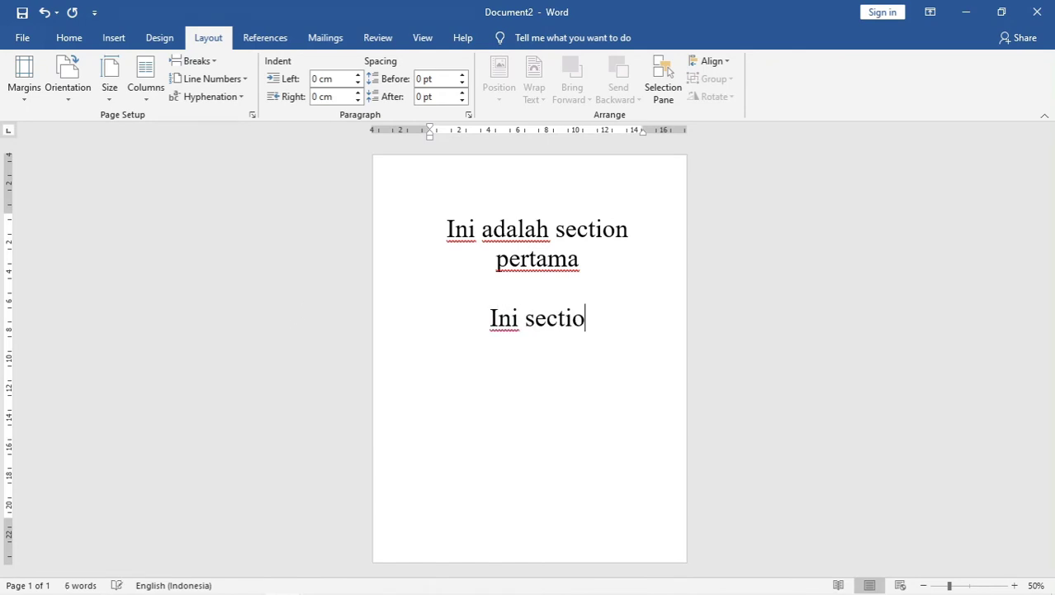
{"action": "type", "text": "n ke"}
{"action": "type", "text": "dua"}
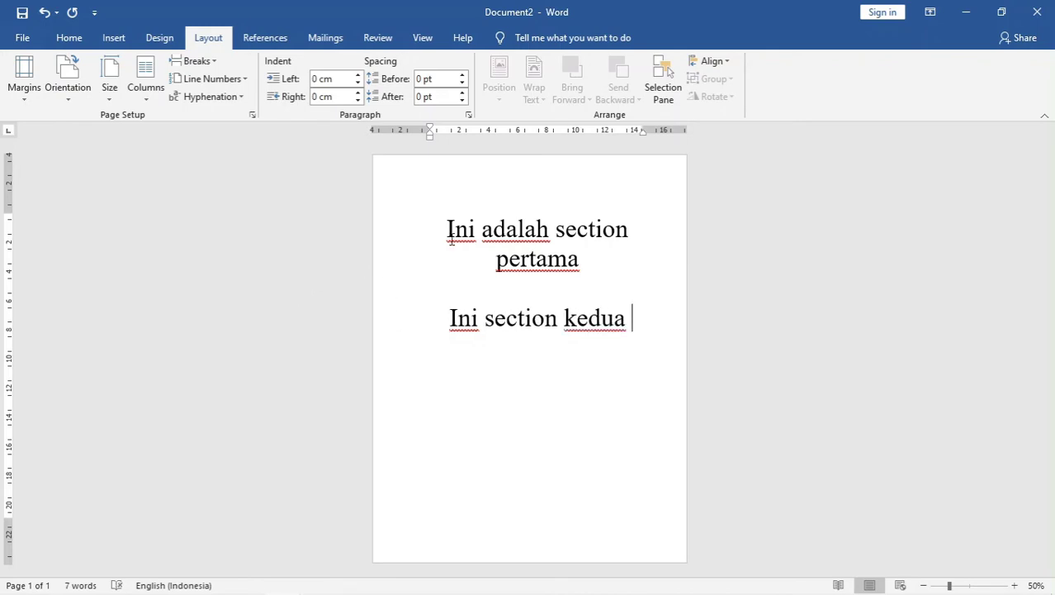
- Check the header section label on the shared page, close header editing and highlight each section's text
{"action": "double_click", "coordinate": [469, 182]}
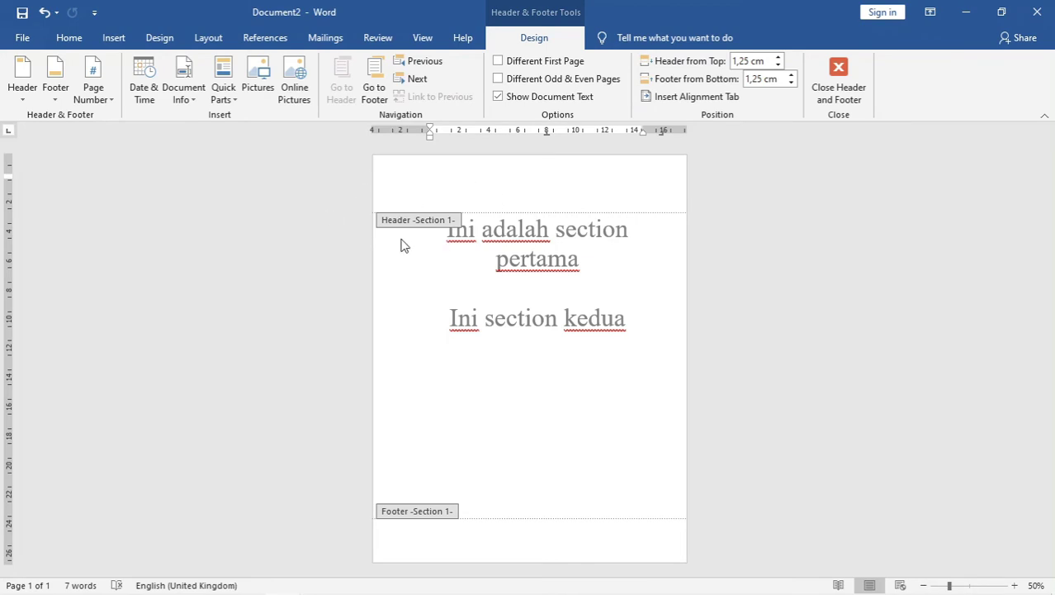
{"action": "left_click", "coordinate": [839, 82]}
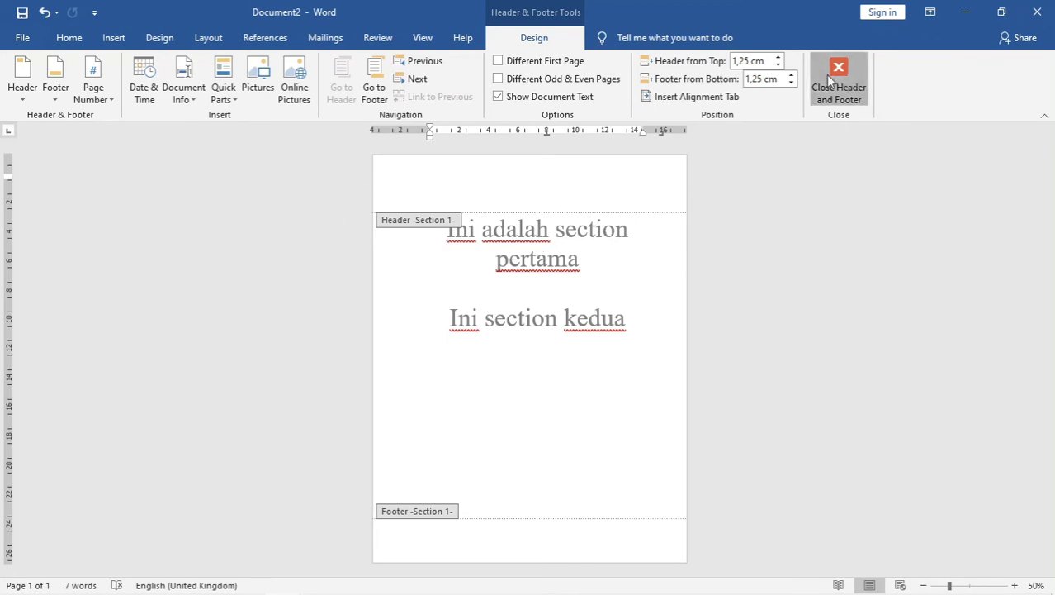
{"action": "left_click_drag", "start_coordinate": [448, 318], "coordinate": [643, 315]}
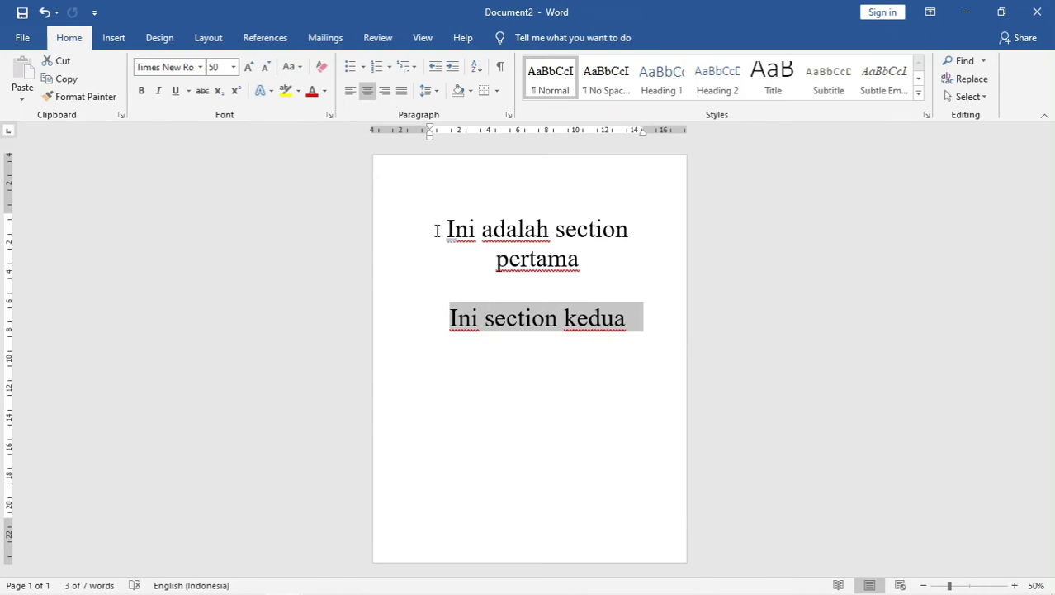
{"action": "left_click_drag", "start_coordinate": [437, 229], "coordinate": [592, 253]}
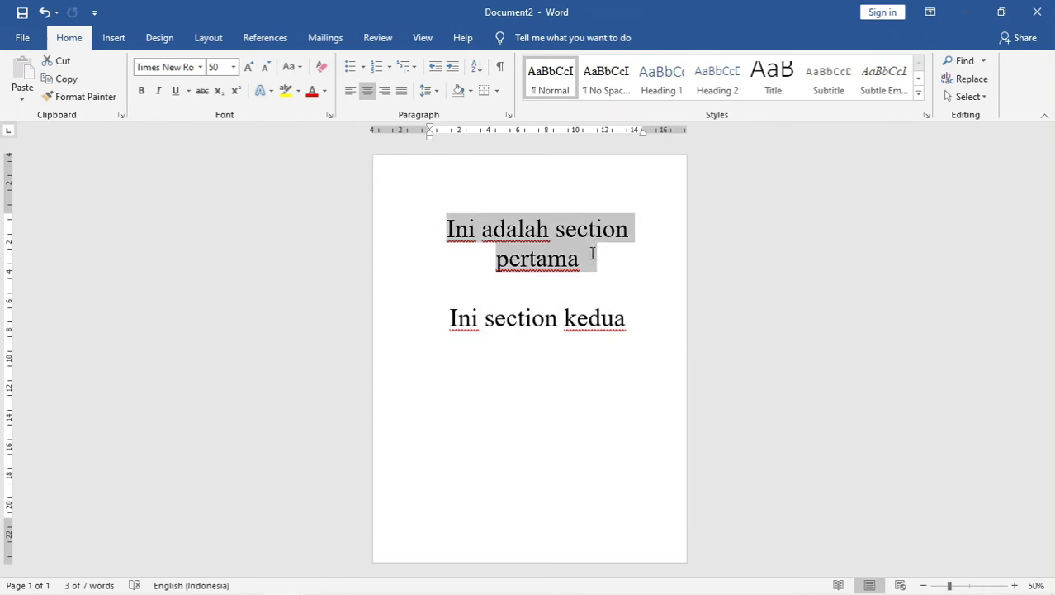
- Push "Ini section kedua" onto a second page with blank lines above it and check both pages' header labels
{"action": "left_click", "coordinate": [446, 322]}
{"action": "key", "text": "Return"}
{"action": "key", "text": "Return"}
{"action": "key", "text": "Return"}
{"action": "key", "text": "Return"}
{"action": "key", "text": "Return"}
{"action": "key", "text": "Return"}
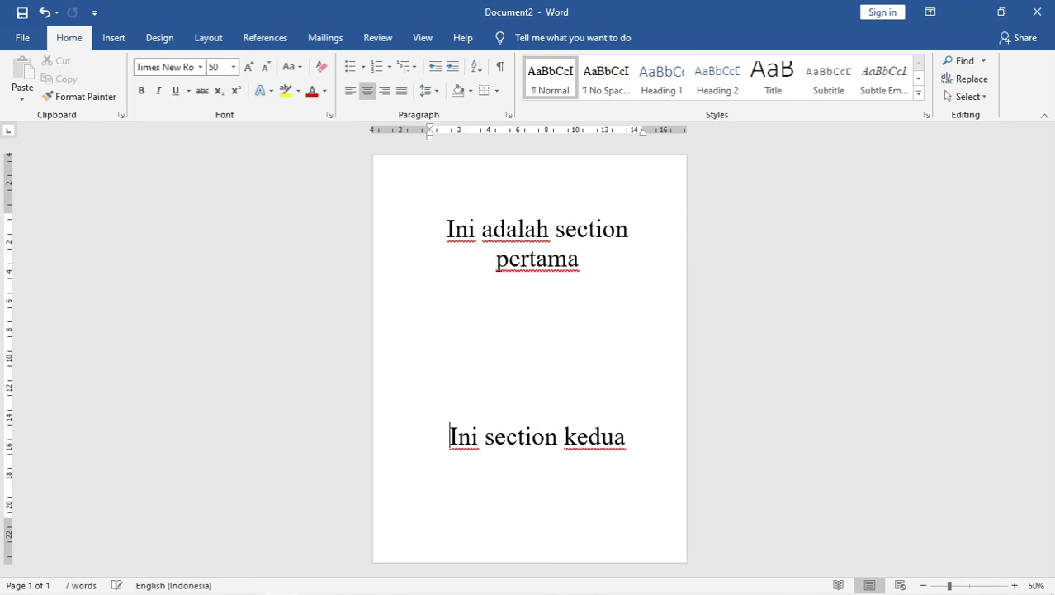
{"action": "key", "text": "Return"}
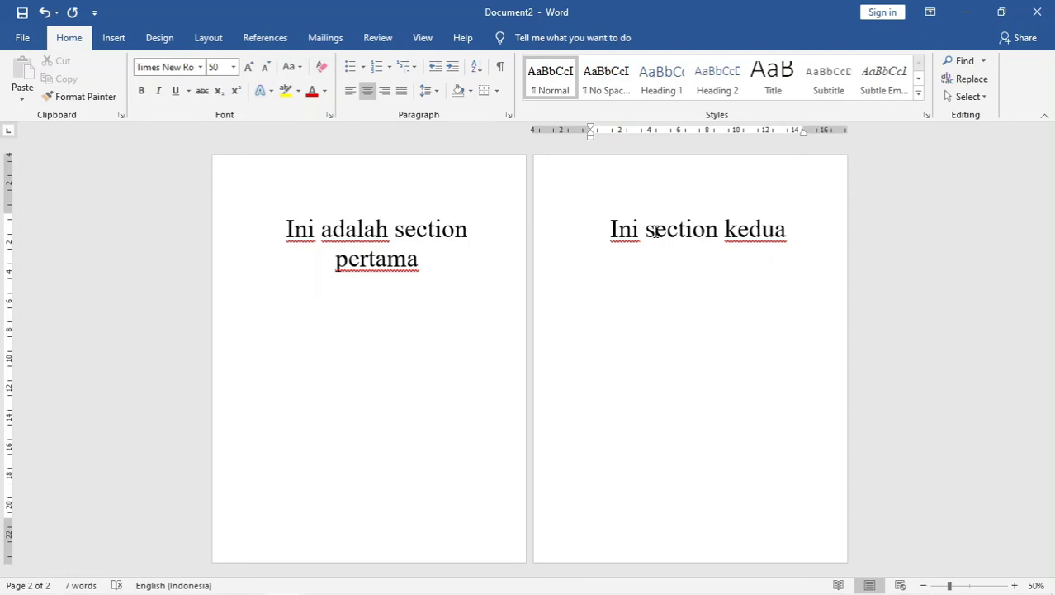
{"action": "double_click", "coordinate": [628, 186]}
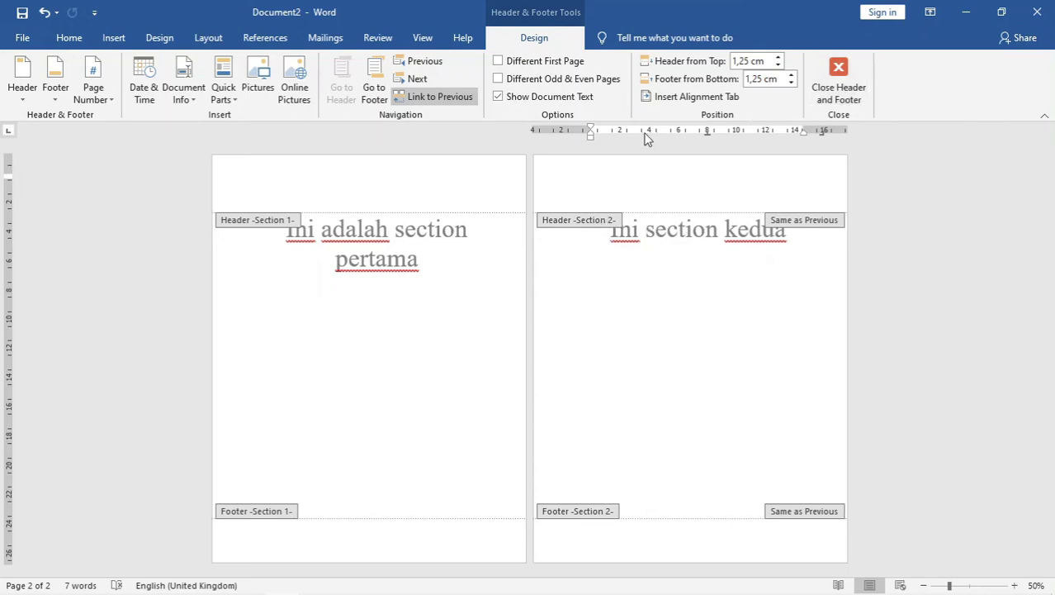
{"action": "left_click", "coordinate": [822, 87]}
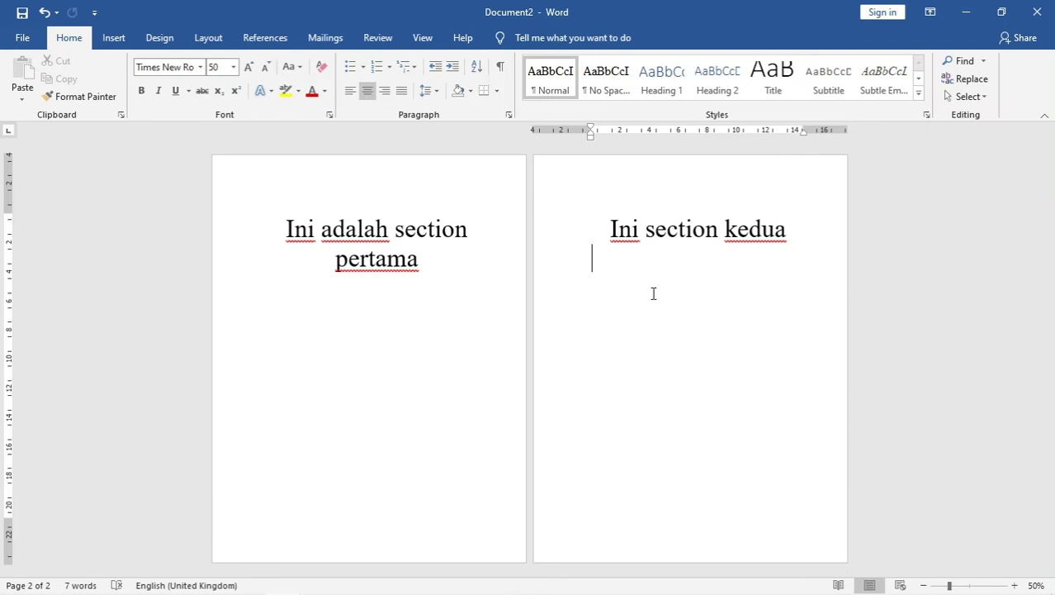
- Undo the second section's blank lines and text together with the Continuous section break
{"action": "key", "text": "ctrl+z"}
{"action": "key", "text": "ctrl+z"}
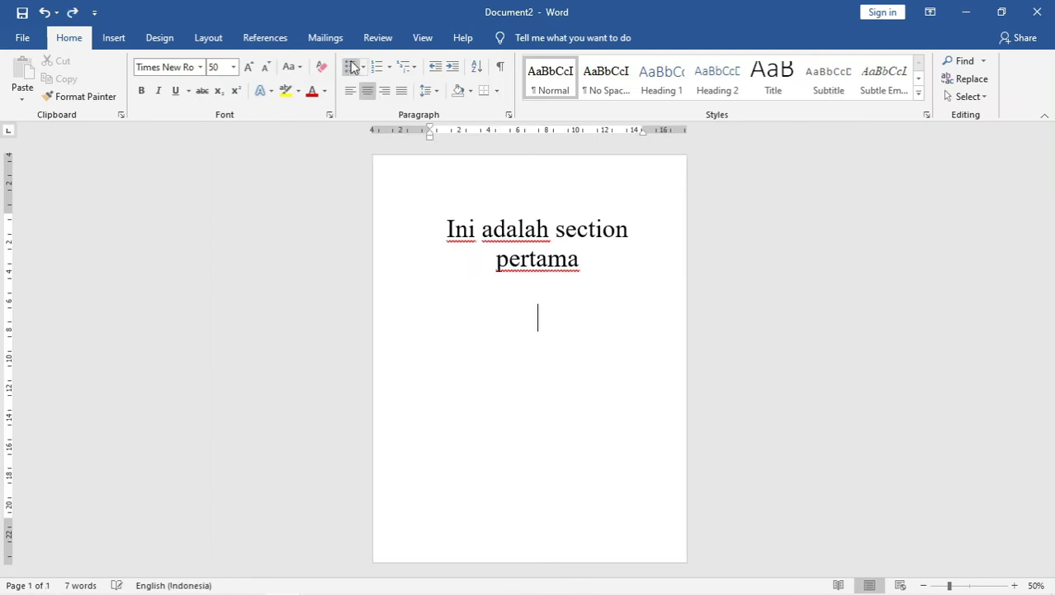
{"action": "key", "text": "ctrl+z"}
- Insert an Even Page section break below "Ini adalah section pertama" and check the new page's header label
{"action": "left_click", "coordinate": [211, 40]}
{"action": "left_click", "coordinate": [196, 61]}
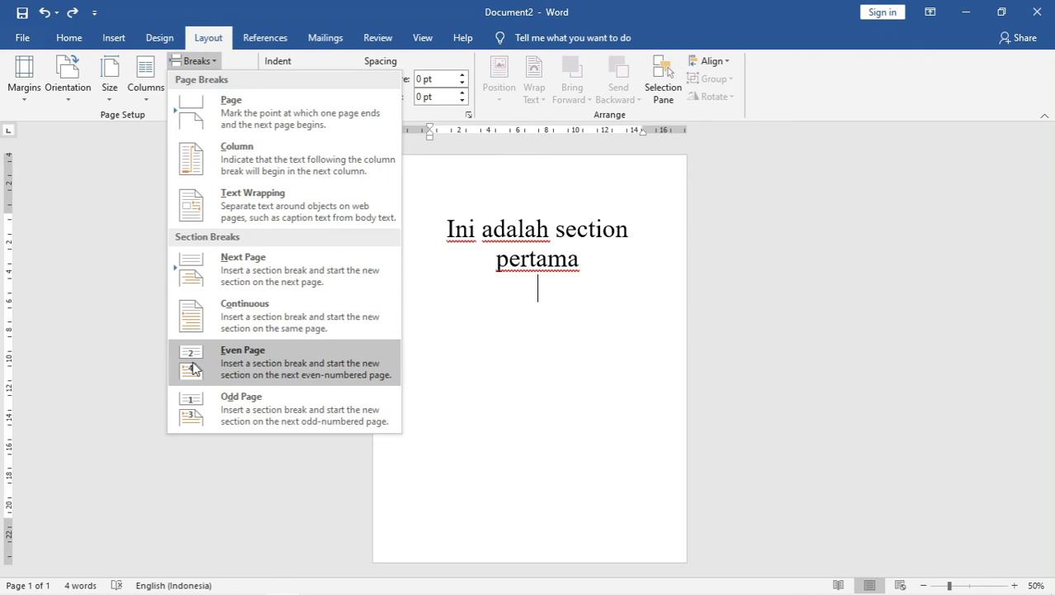
{"action": "left_click", "coordinate": [273, 364]}
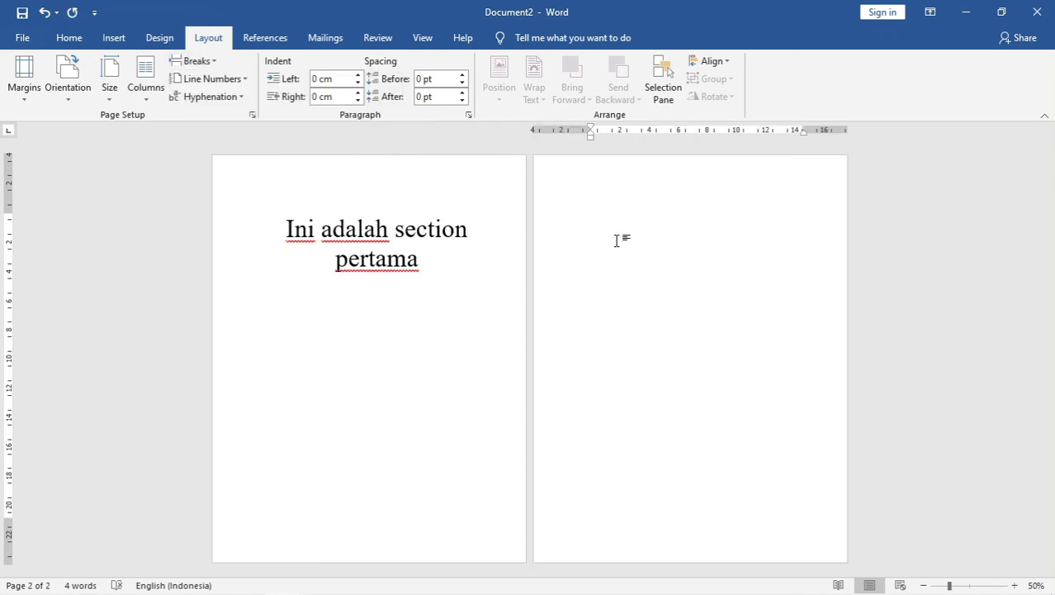
{"action": "double_click", "coordinate": [617, 180]}
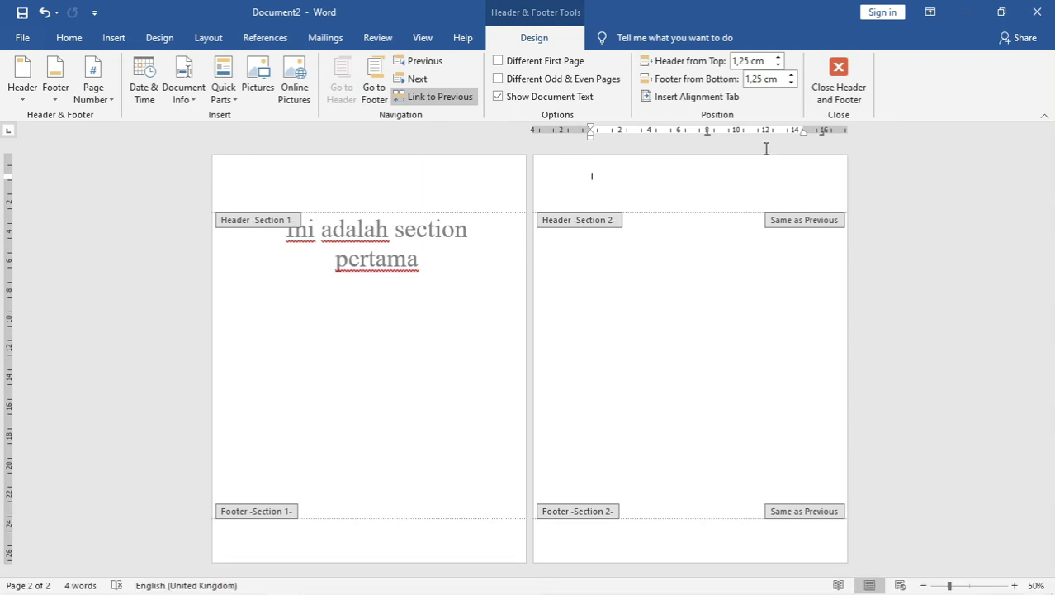
{"action": "left_click", "coordinate": [859, 77]}
- Enter "Ini adalah section kedua" on the second page, followed by a blank line
{"action": "type", "text": "Ini adal"}
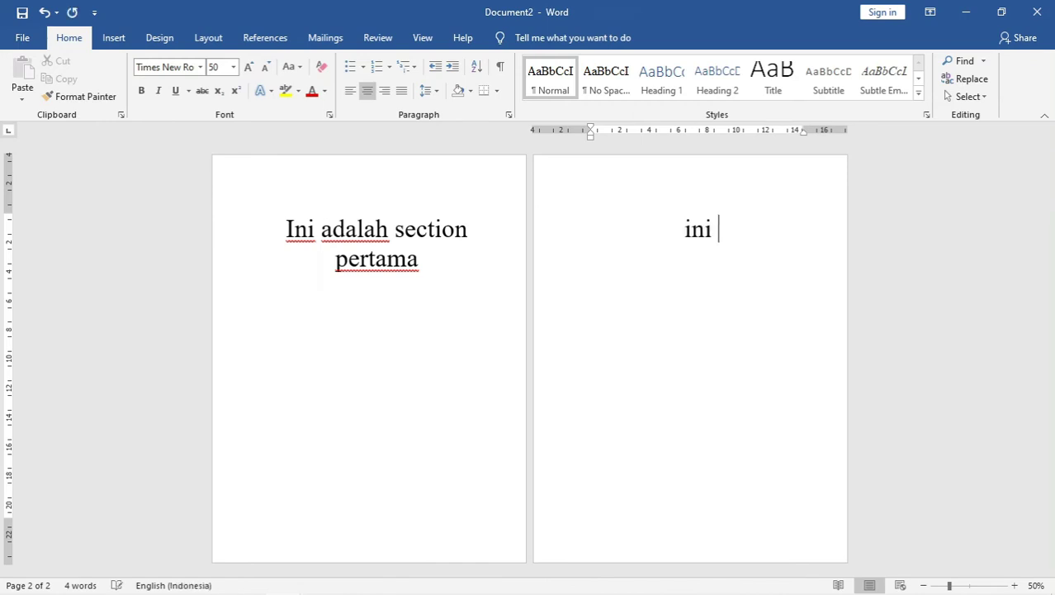
{"action": "type", "text": "ah secto"}
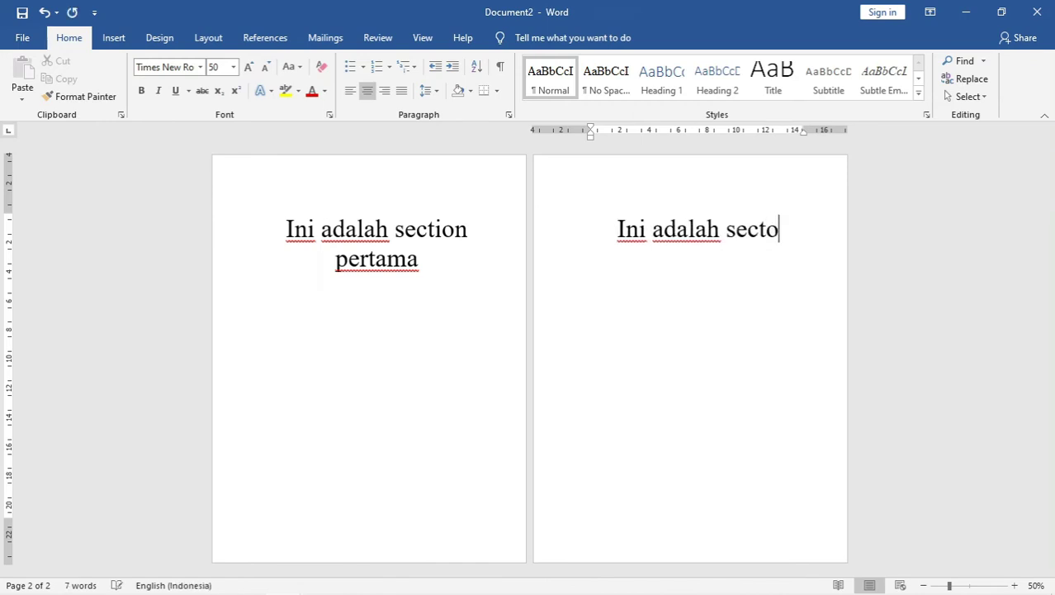
{"action": "key", "text": "BackSpace"}
{"action": "type", "text": "ion keda"}
{"action": "key", "text": "Return"}
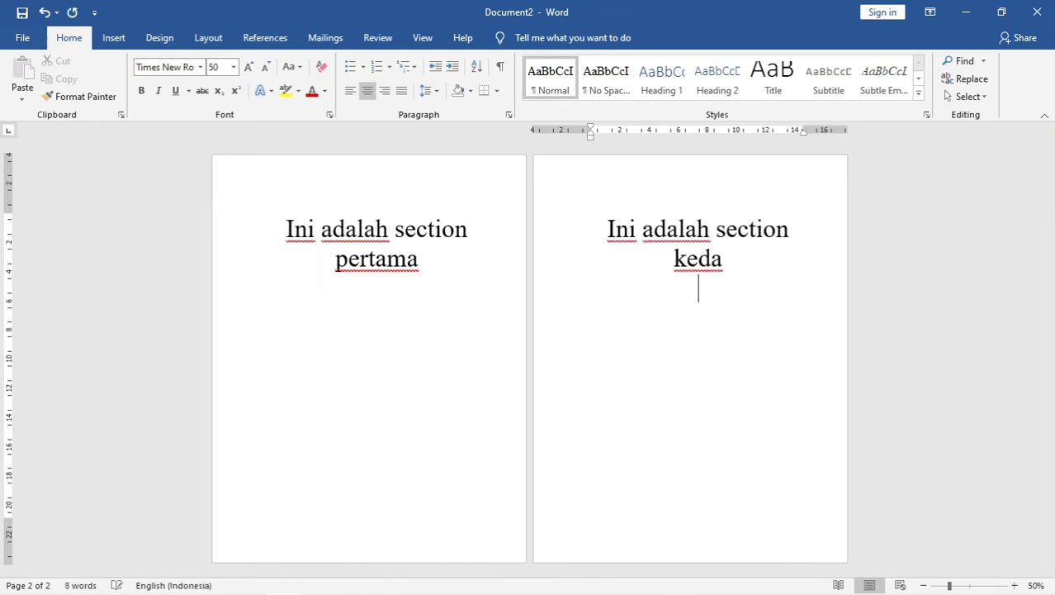
{"action": "type", "text": "\\"}
{"action": "key", "text": "BackSpace"}
{"action": "key", "text": "BackSpace"}
{"action": "key", "text": "BackSpace"}
{"action": "key", "text": "BackSpace"}
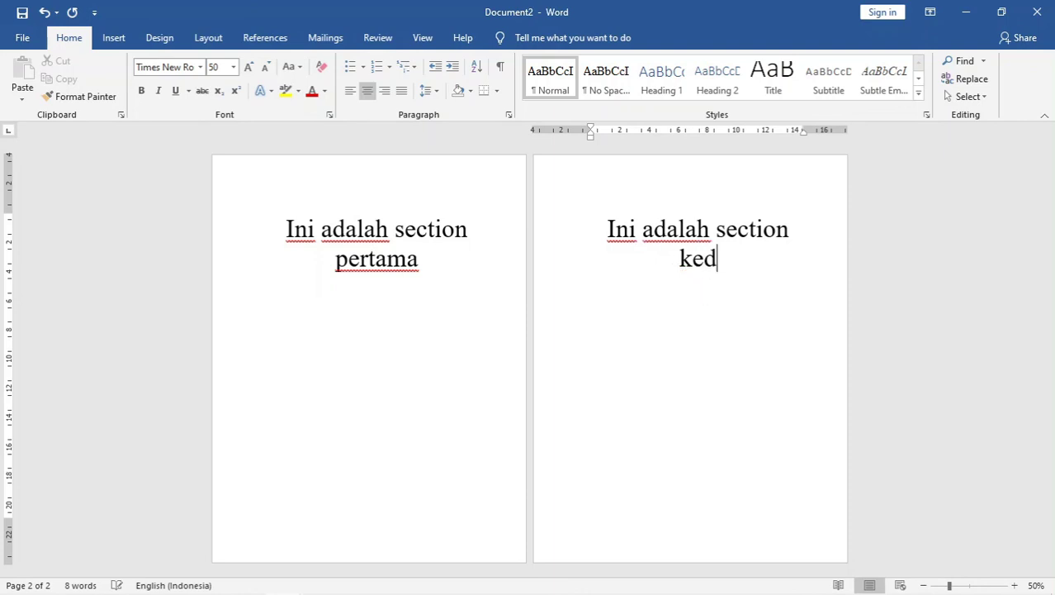
{"action": "type", "text": "ua"}
{"action": "key", "text": "Return"}
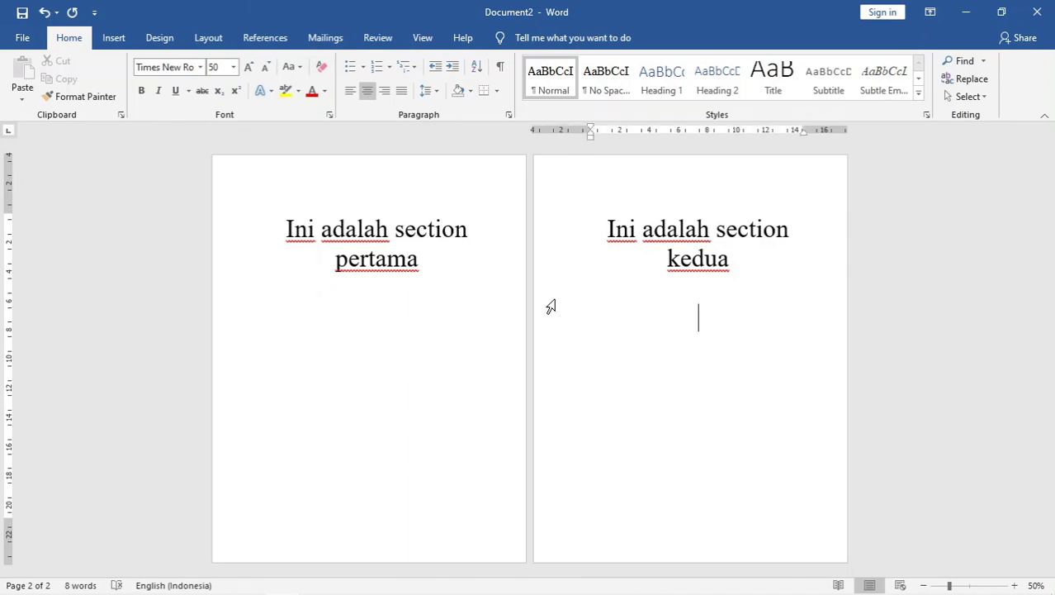
- Insert another Even Page section break below "Ini adalah section kedua"
{"action": "left_click", "coordinate": [402, 273]}
{"action": "left_click", "coordinate": [248, 229]}
{"action": "left_click", "coordinate": [402, 297]}
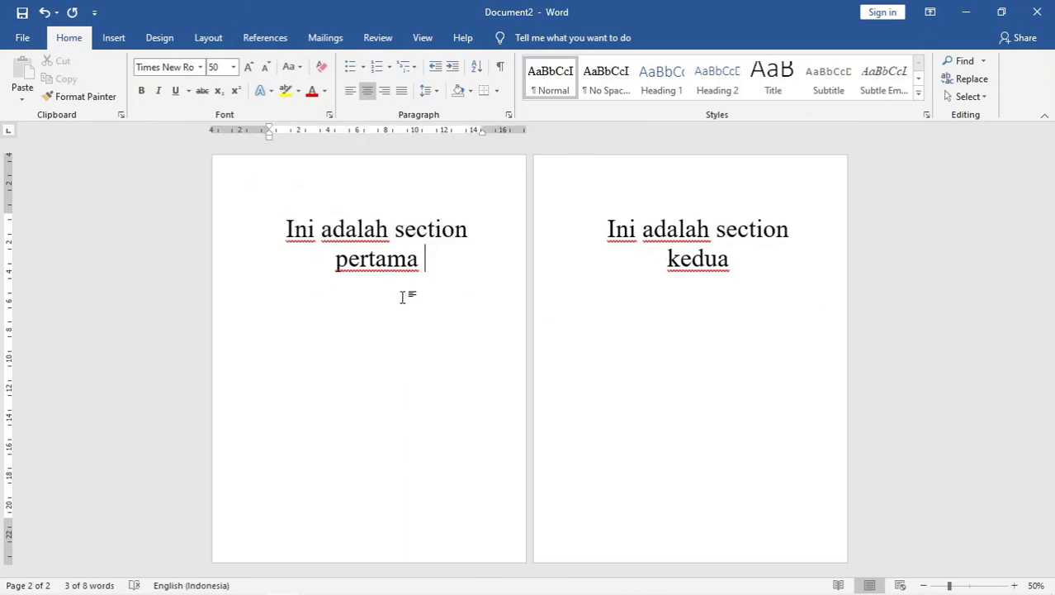
{"action": "left_click", "coordinate": [698, 307]}
{"action": "left_click", "coordinate": [735, 258]}
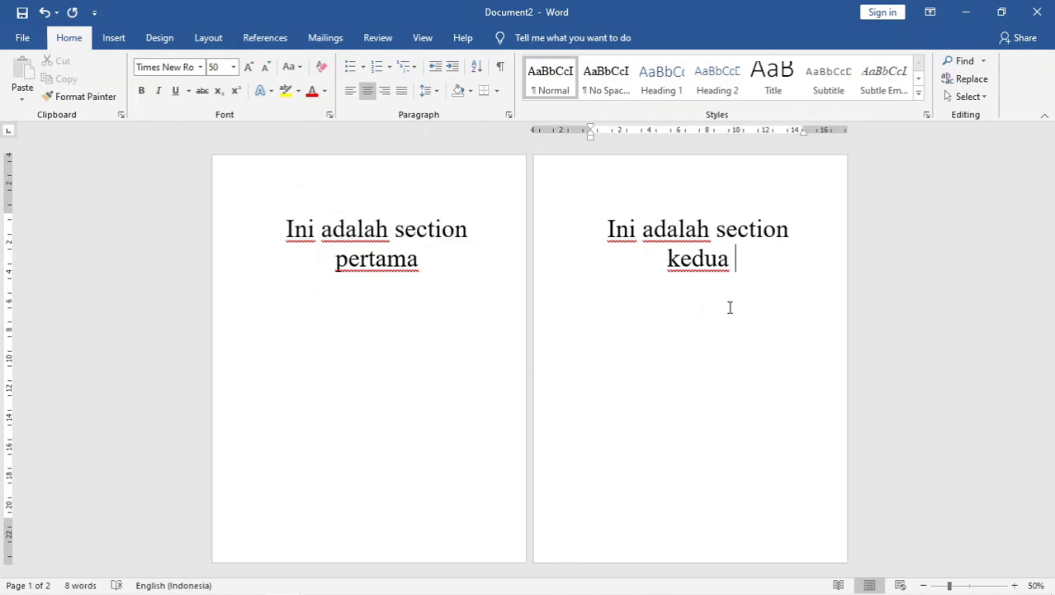
{"action": "left_click", "coordinate": [731, 307]}
{"action": "left_click", "coordinate": [208, 38]}
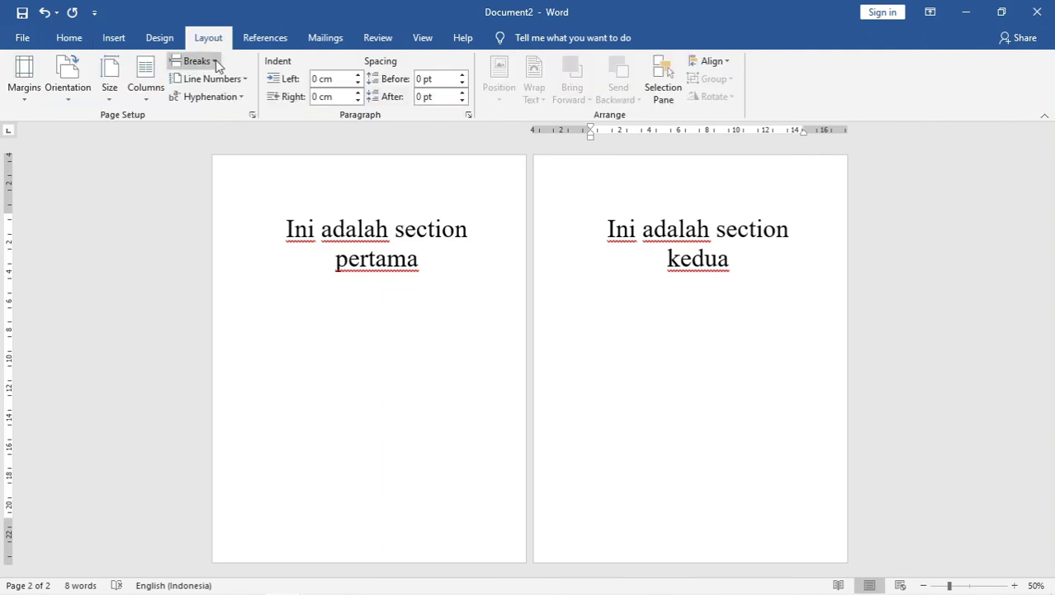
{"action": "left_click", "coordinate": [215, 62]}
{"action": "left_click", "coordinate": [229, 347]}
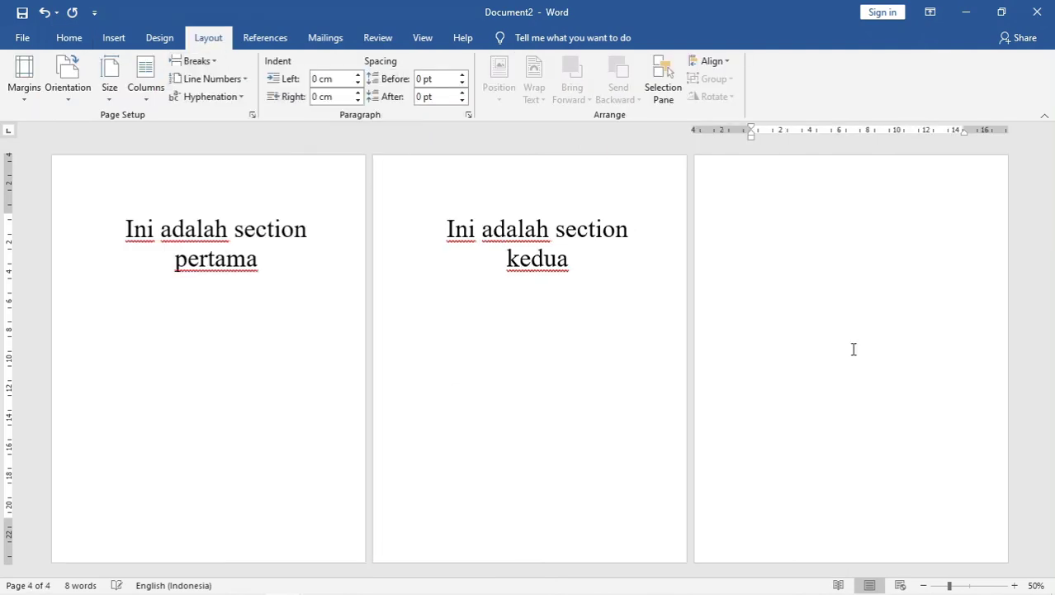
- Enter "Ini adalah section ketiga" on the newly added last page
{"action": "type", "text": "Ini adala"}
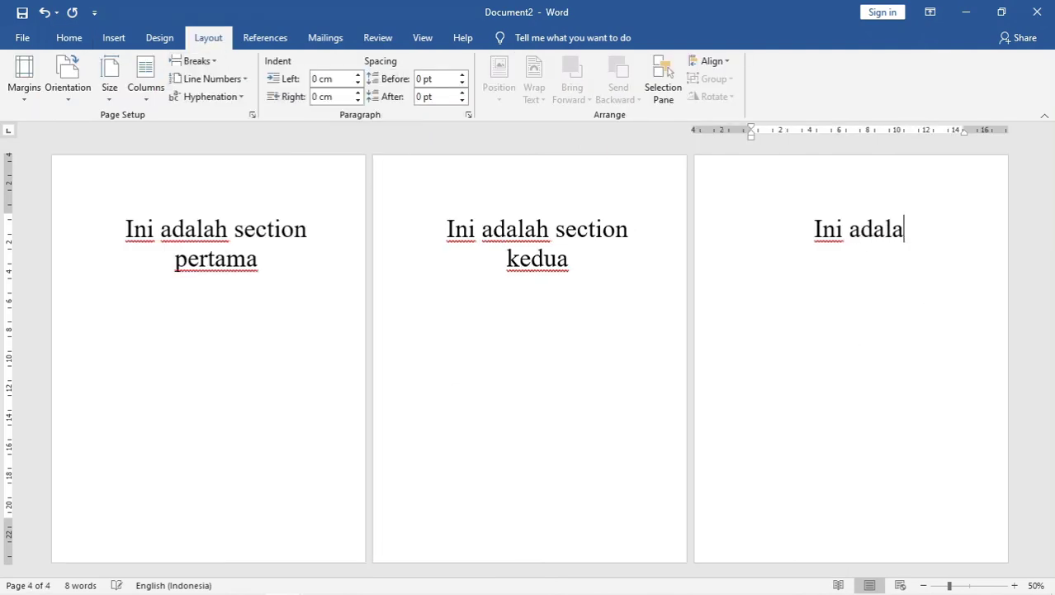
{"action": "type", "text": "h section keti"}
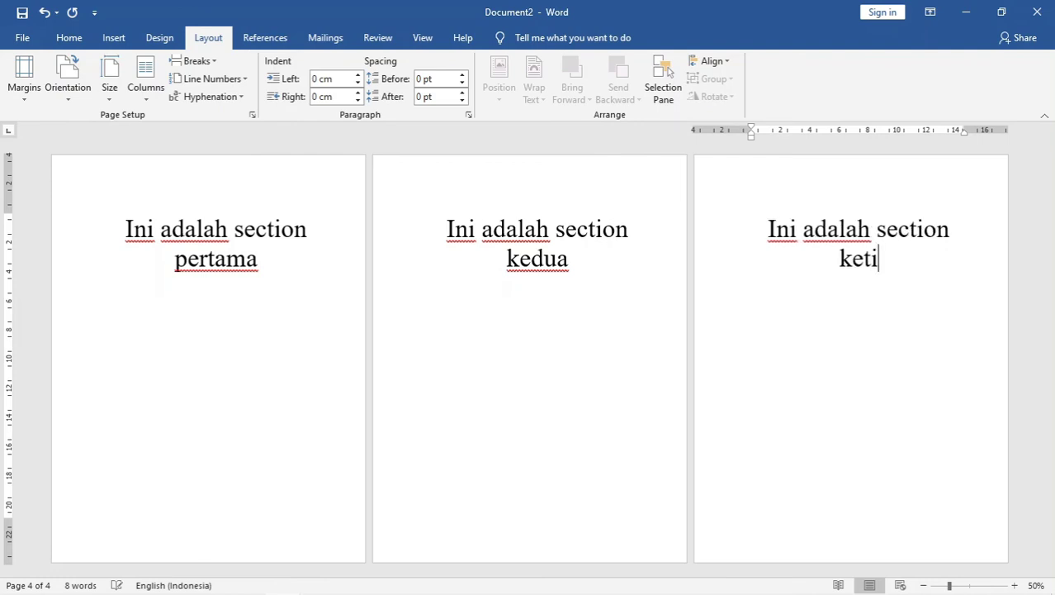
{"action": "type", "text": "ga"}
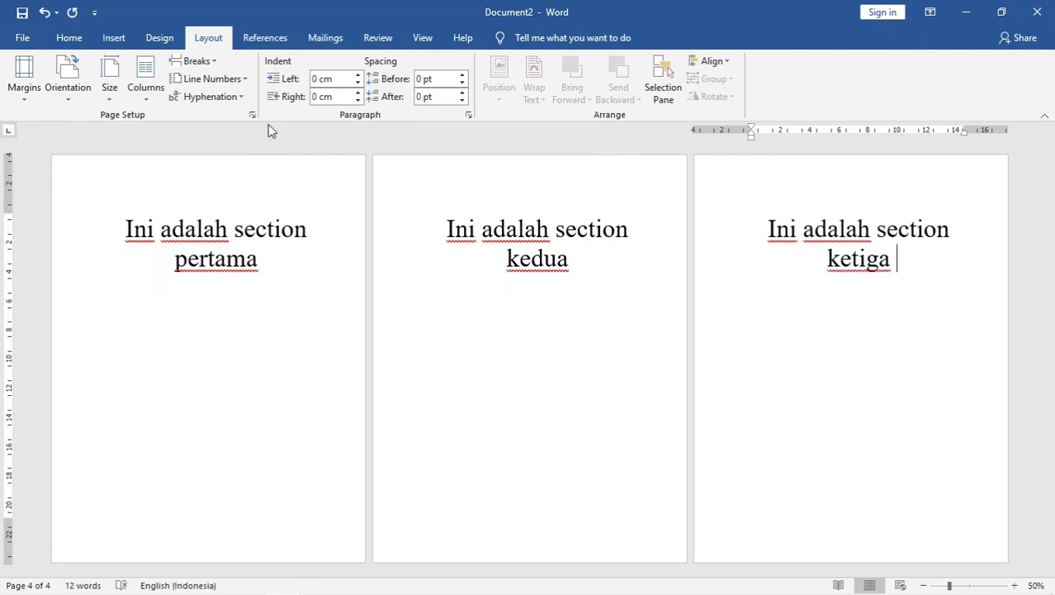
- Compare the header section labels and page numbering of all three sections, closing header editing
{"action": "double_click", "coordinate": [228, 184]}
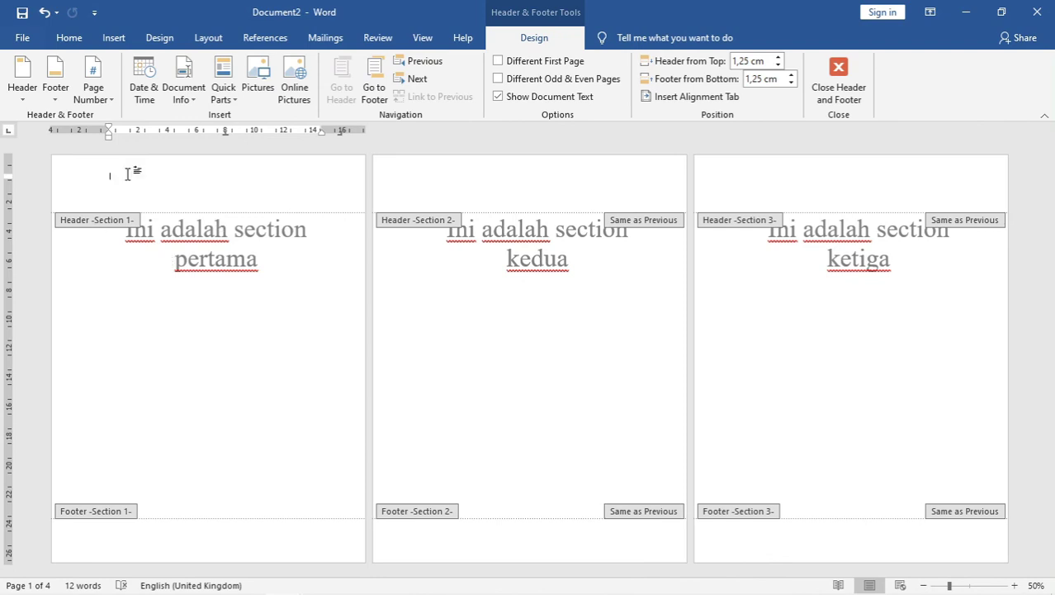
{"action": "left_click", "coordinate": [834, 171]}
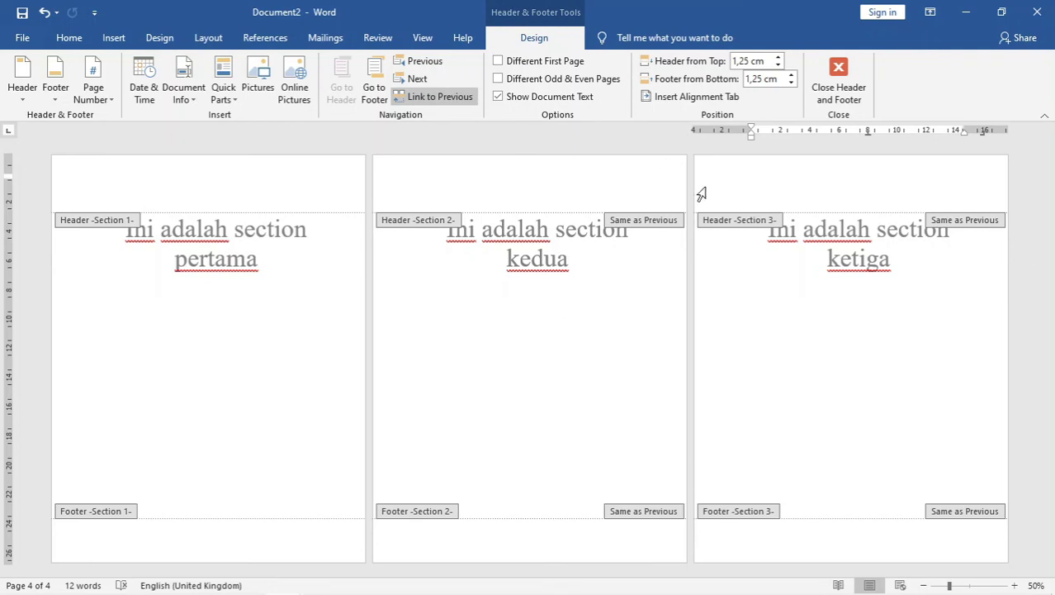
{"action": "left_click", "coordinate": [162, 38]}
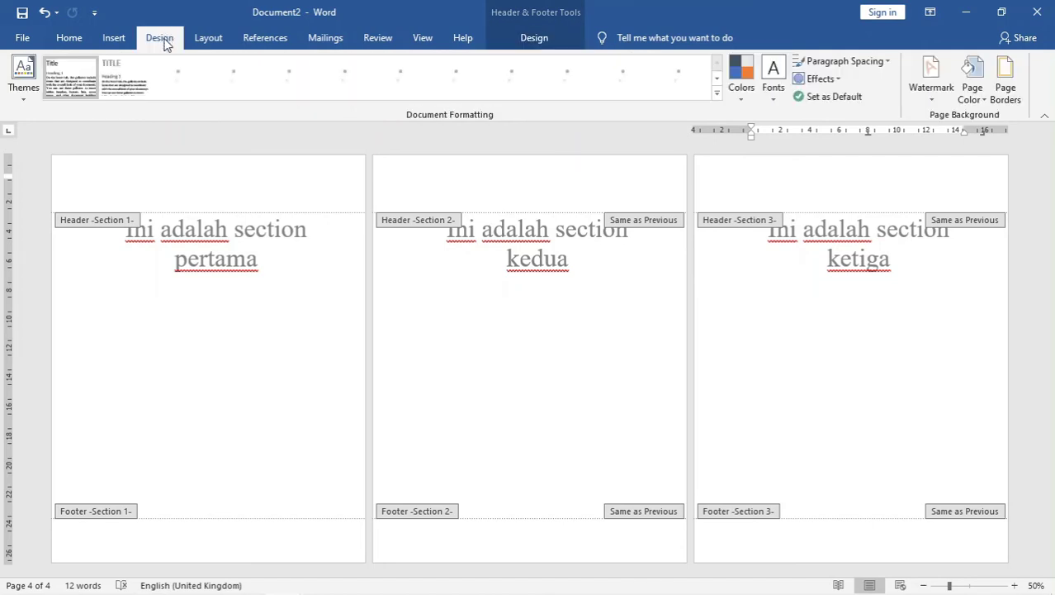
{"action": "left_click", "coordinate": [208, 38]}
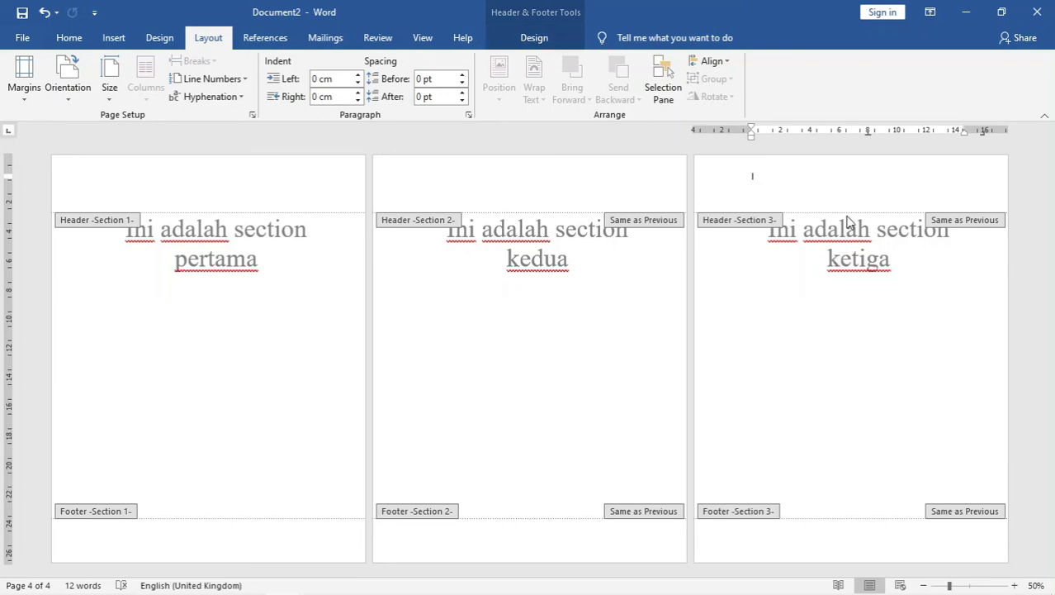
{"action": "left_click", "coordinate": [535, 37]}
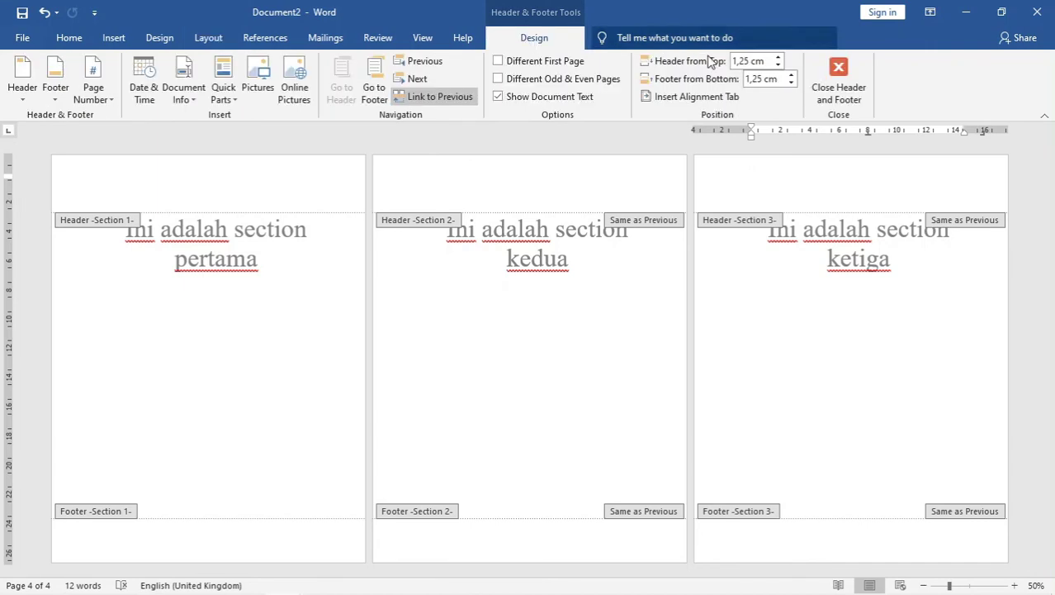
{"action": "left_click", "coordinate": [837, 79]}
{"action": "left_click", "coordinate": [520, 358]}
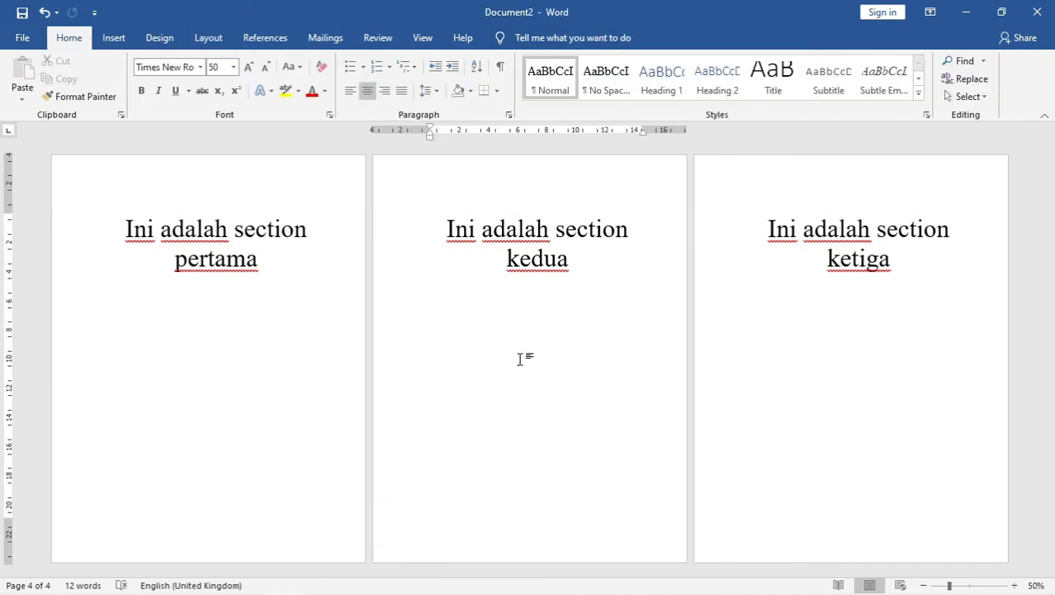
- Undo the second and third sections with their Even Page breaks, and start a new line below "Ini adalah section pertama"
{"action": "key", "text": "ctrl+z"}
{"action": "key", "text": "ctrl+z"}
{"action": "key", "text": "ctrl+z"}
{"action": "key", "text": "ctrl+z"}
{"action": "key", "text": "ctrl+z"}
{"action": "key", "text": "ctrl+z"}
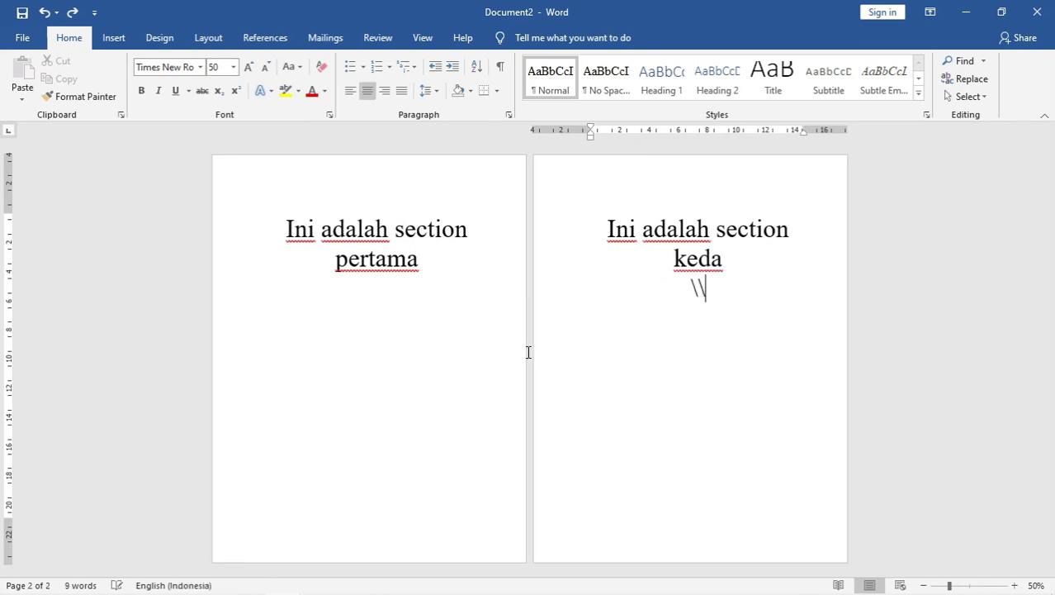
{"action": "key", "text": "ctrl+z"}
{"action": "key", "text": "ctrl+z"}
{"action": "key", "text": "ctrl+z"}
{"action": "key", "text": "ctrl+z"}
{"action": "key", "text": "ctrl+z"}
{"action": "key", "text": "ctrl+z"}
{"action": "key", "text": "ctrl+z"}
{"action": "key", "text": "ctrl+z"}
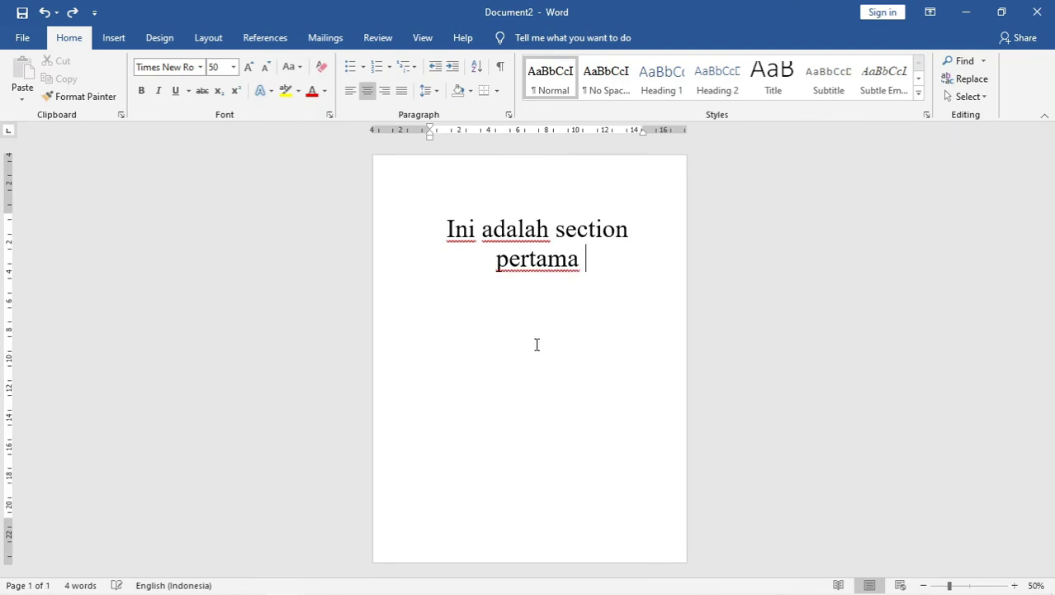
{"action": "key", "text": "Return"}
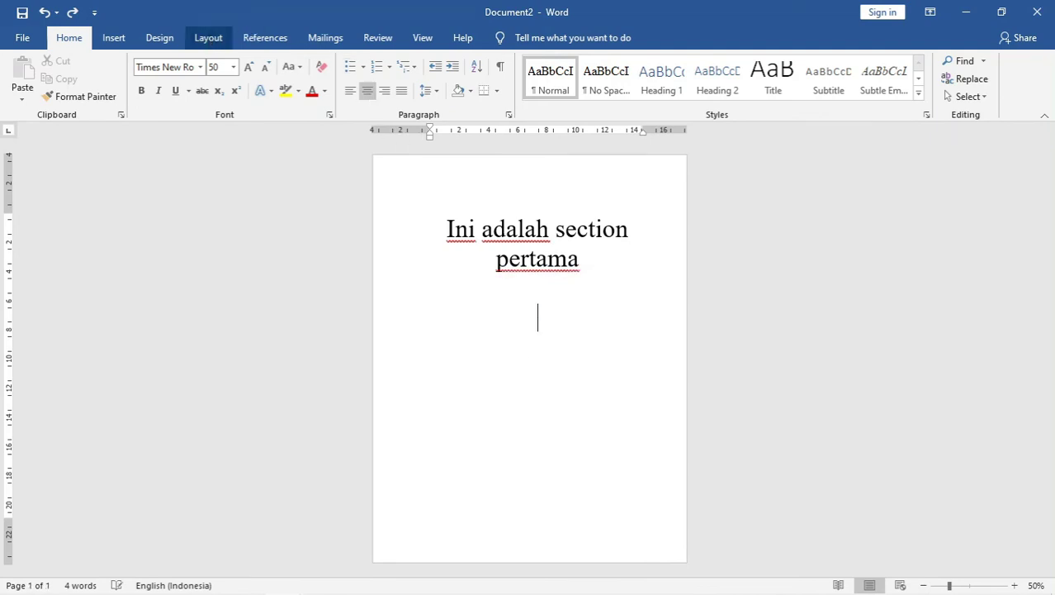
- Insert an Odd Page section break on the empty line below "Ini adalah section pertama"
{"action": "left_click", "coordinate": [217, 36]}
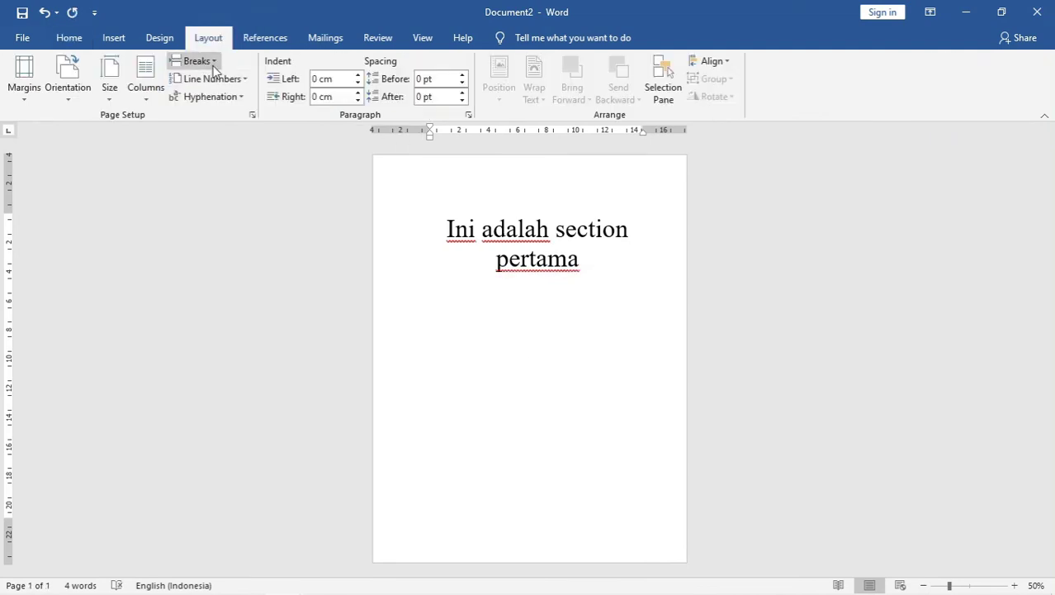
{"action": "left_click", "coordinate": [212, 65]}
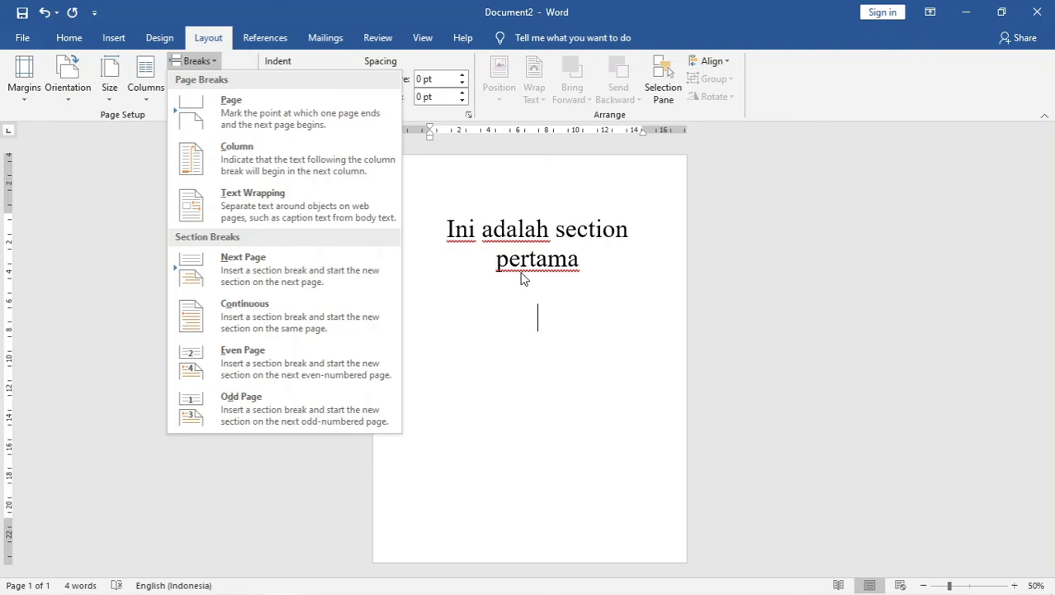
{"action": "left_click", "coordinate": [254, 402]}
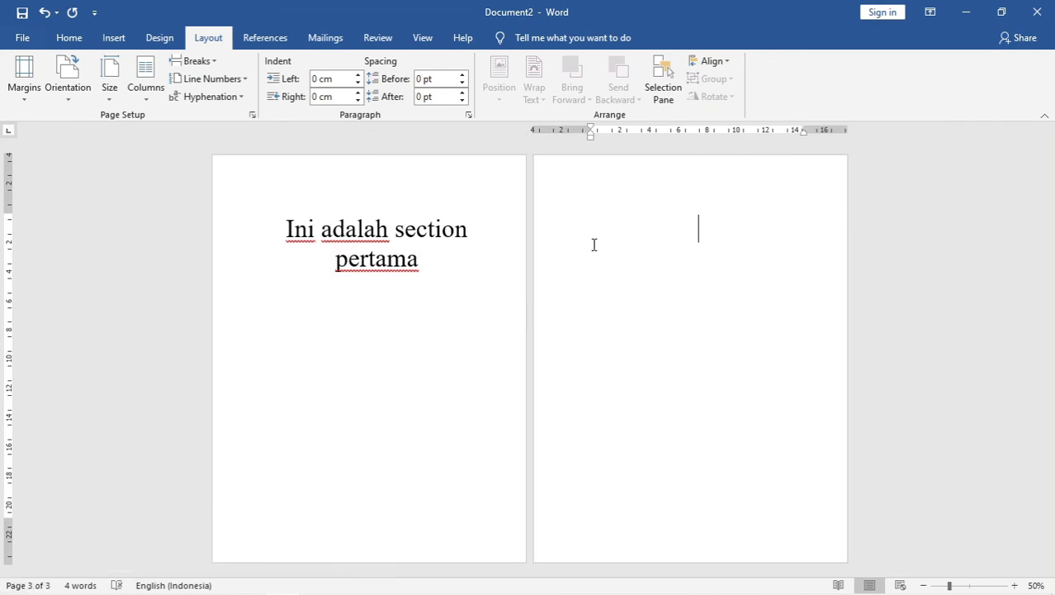
- Enter "Section kedua" at the start of the new section and start a new line below it
{"action": "type", "text": "d"}
{"action": "key", "text": "BackSpace"}
{"action": "type", "text": "s"}
{"action": "type", "text": "ection keda"}
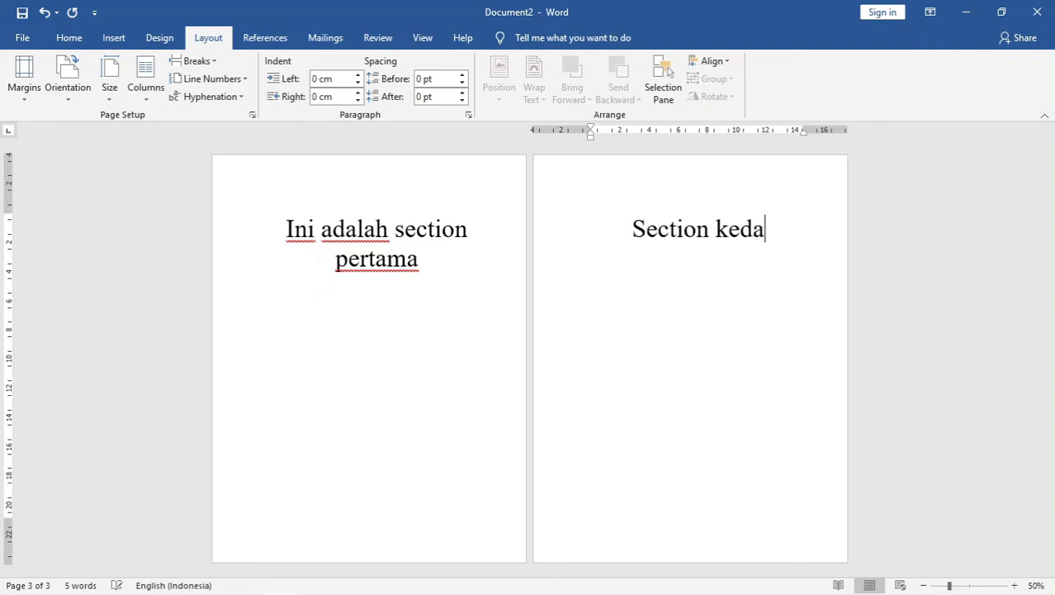
{"action": "key", "text": "BackSpace"}
{"action": "type", "text": "ua"}
{"action": "key", "text": "Return"}
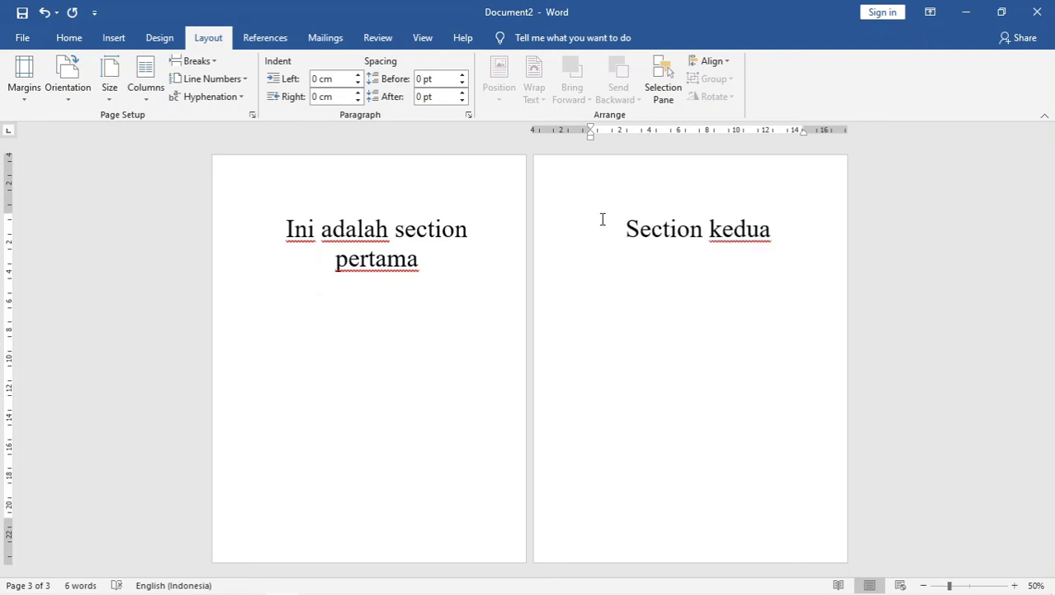
- Check the header section labels and page numbers of both sections, then close header editing and return below "Section kedua"
{"action": "double_click", "coordinate": [568, 194]}
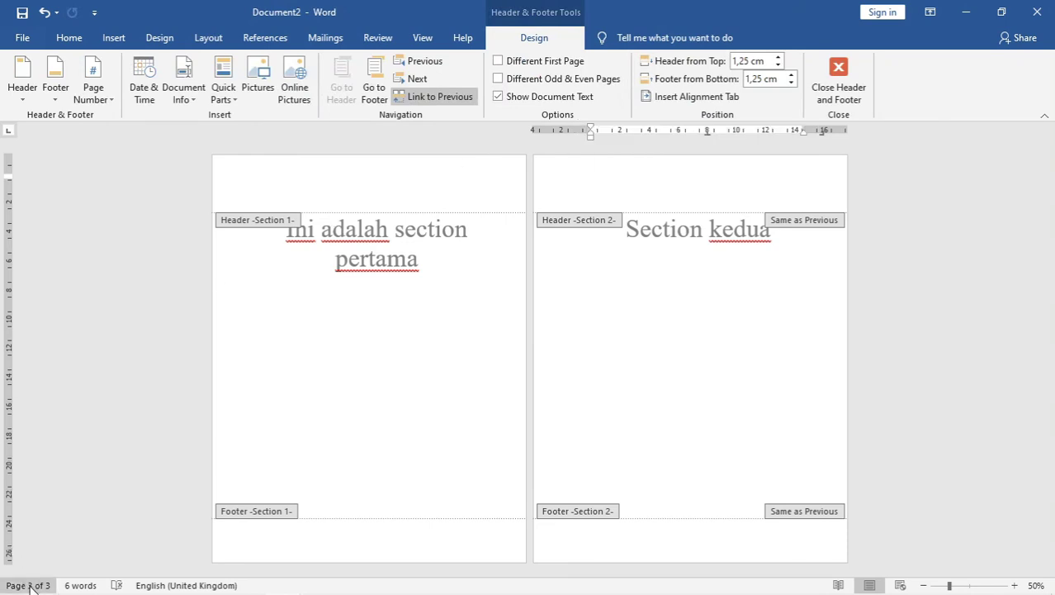
{"action": "left_click", "coordinate": [348, 299]}
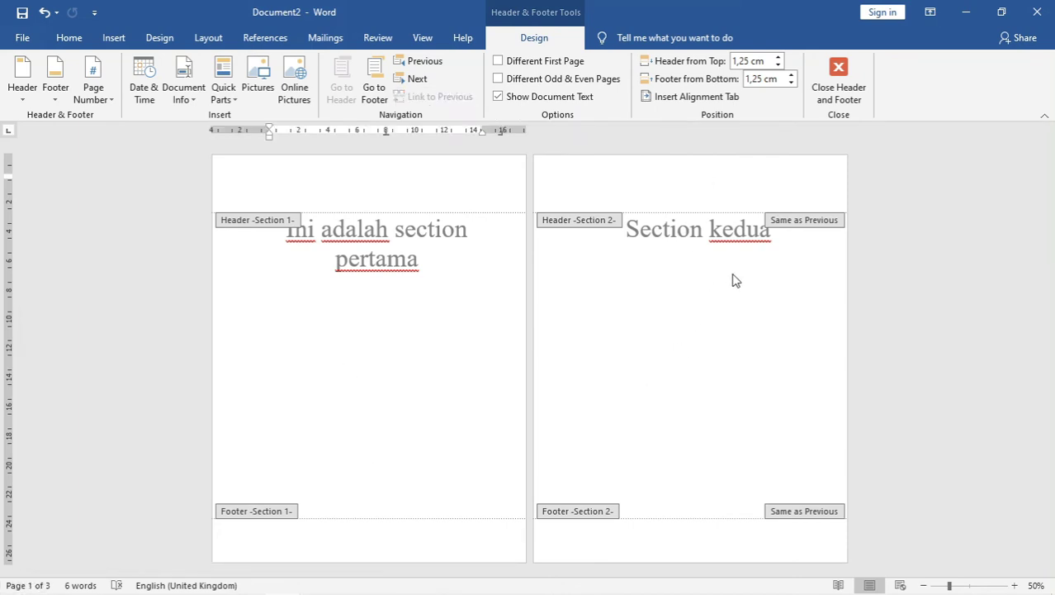
{"action": "left_click", "coordinate": [838, 76]}
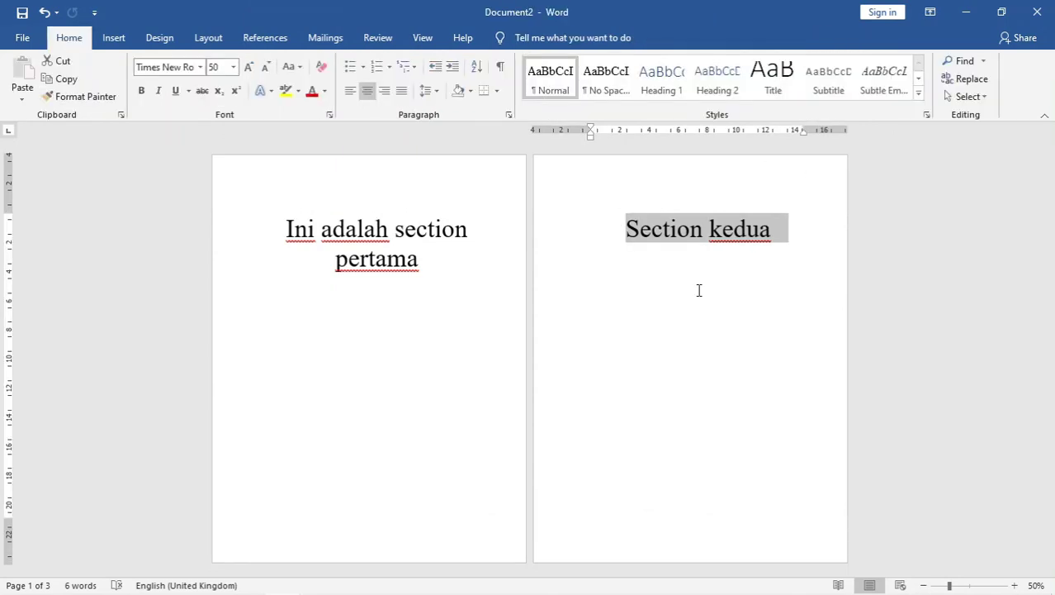
{"action": "left_click", "coordinate": [698, 290]}
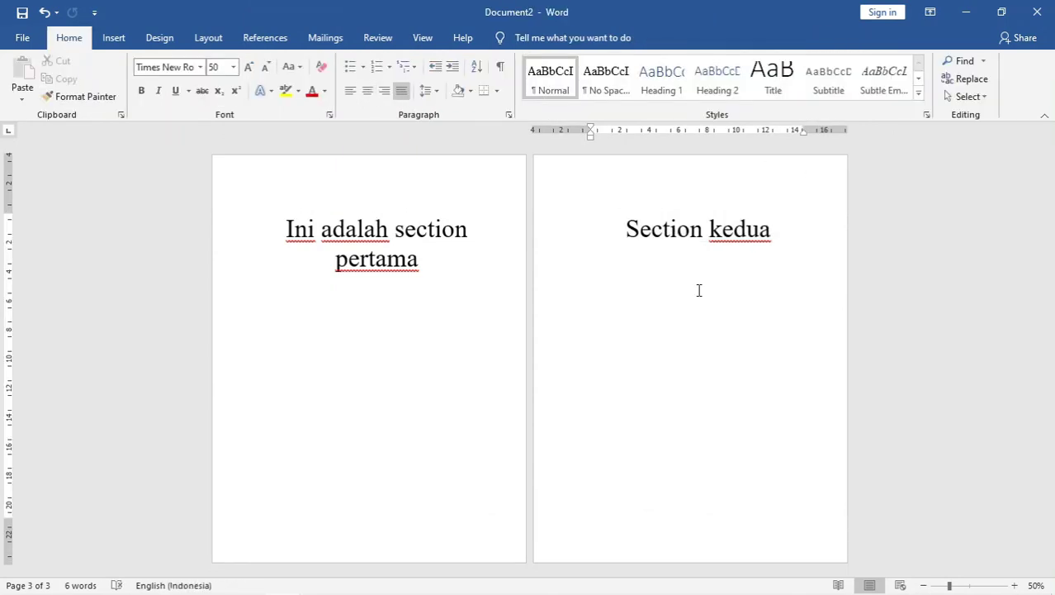